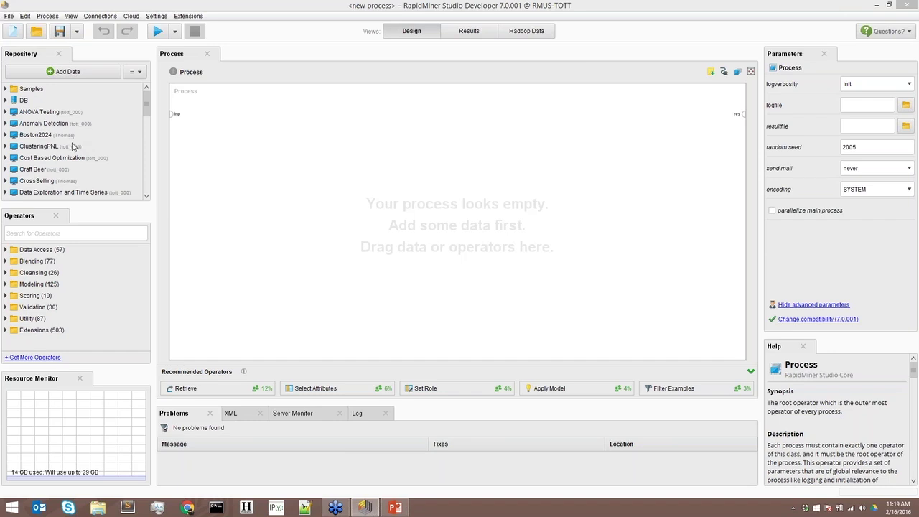
Browse the operator library, expanding Modeling and Extensions to list Weka, Text Processing, Reporting, Series and Wordnet
{"action": "left_click_drag", "start_coordinate": [58, 259], "coordinate": [53, 273]}
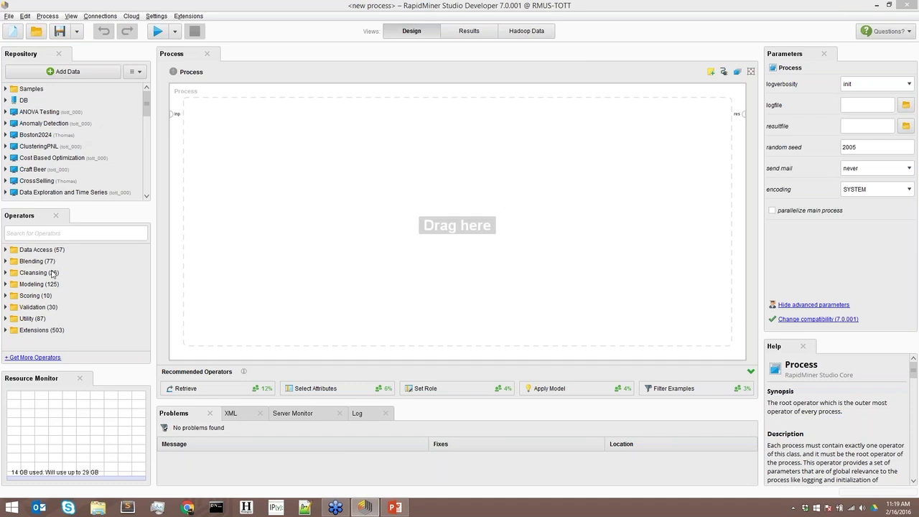
{"action": "left_click_drag", "start_coordinate": [53, 274], "coordinate": [20, 298]}
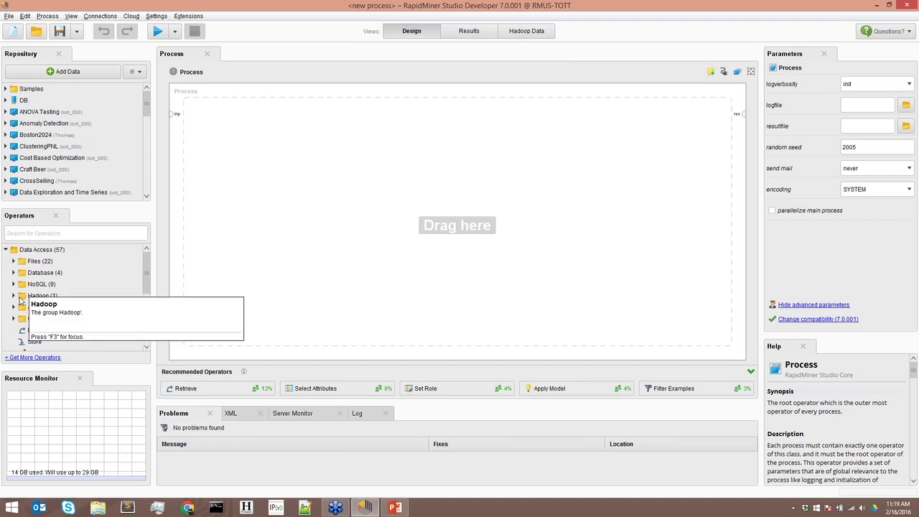
{"action": "left_click_drag", "start_coordinate": [20, 298], "coordinate": [39, 276]}
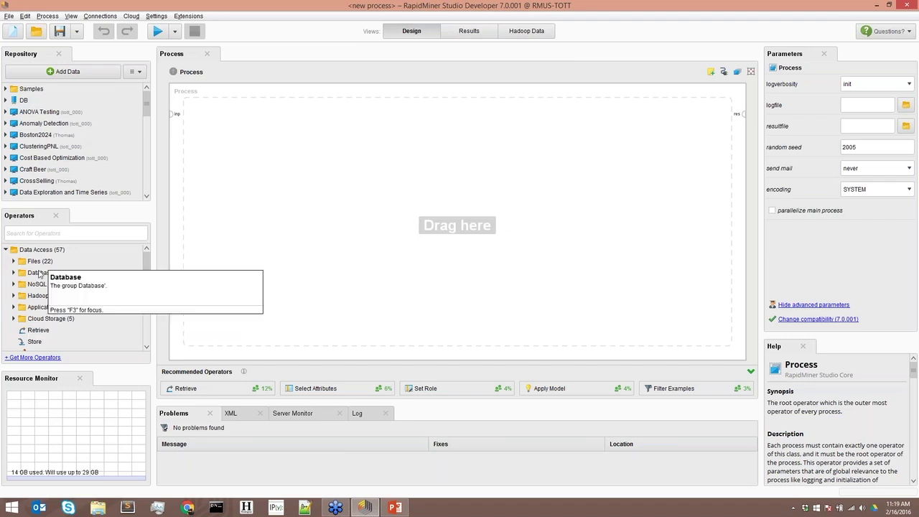
{"action": "left_click_drag", "start_coordinate": [40, 275], "coordinate": [62, 264]}
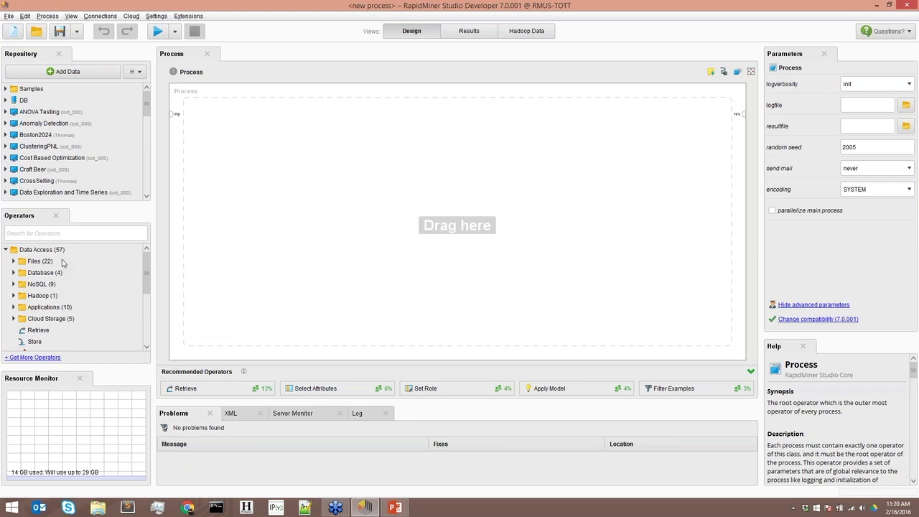
{"action": "left_click_drag", "start_coordinate": [62, 263], "coordinate": [4, 289]}
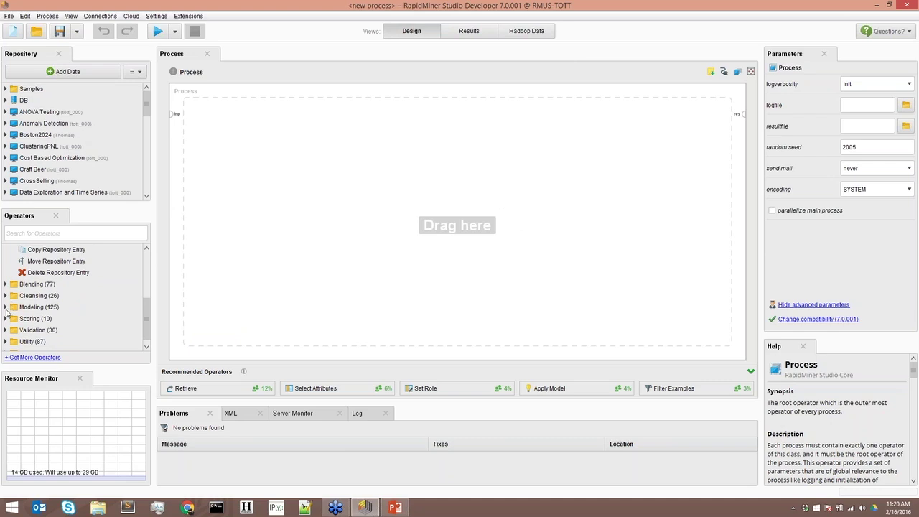
{"action": "left_click", "coordinate": [6, 307]}
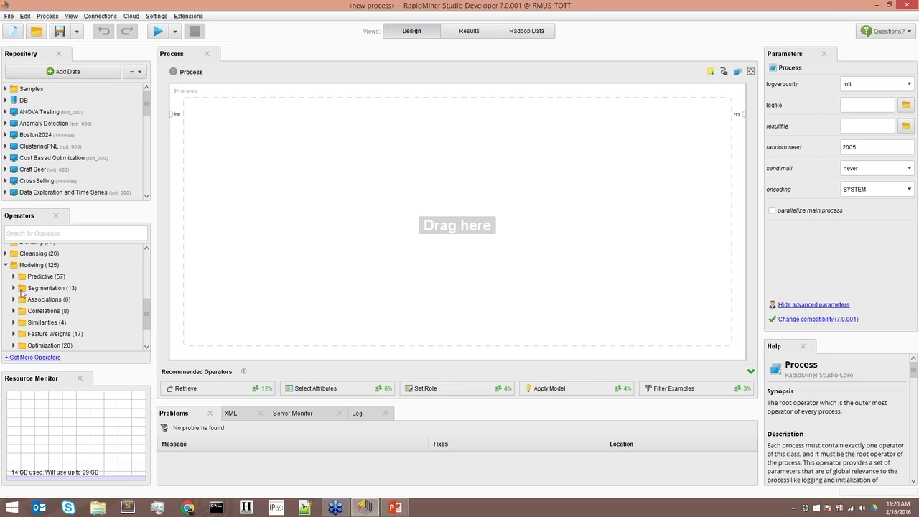
{"action": "scroll", "coordinate": [22, 290], "scroll_direction": "down", "scroll_amount": 2}
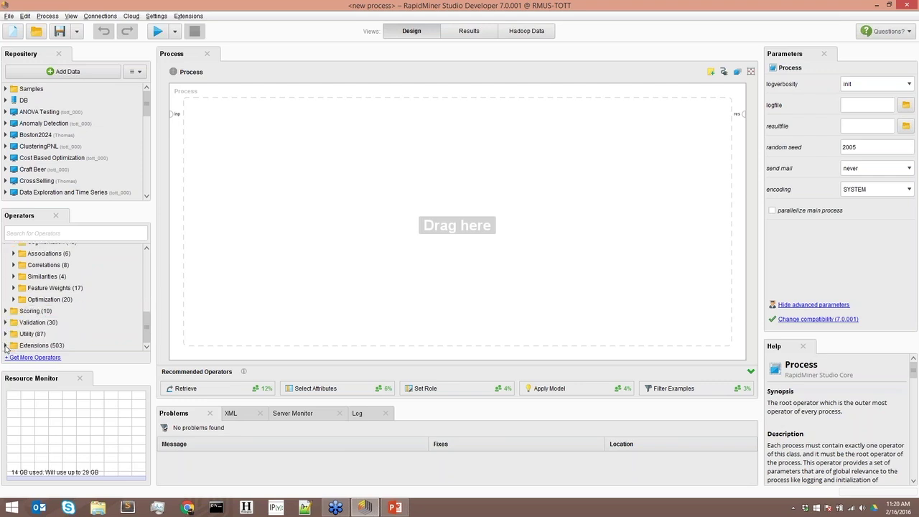
{"action": "left_click", "coordinate": [5, 346]}
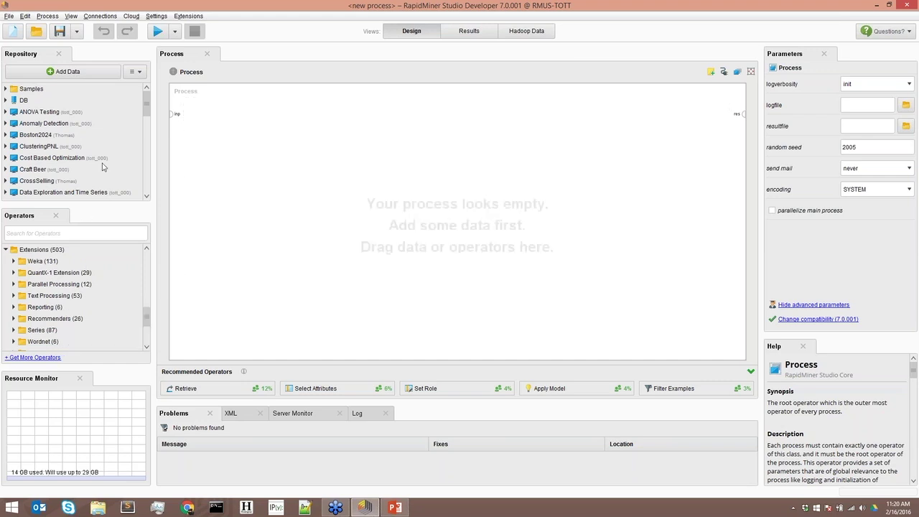
{"action": "left_click", "coordinate": [189, 16]}
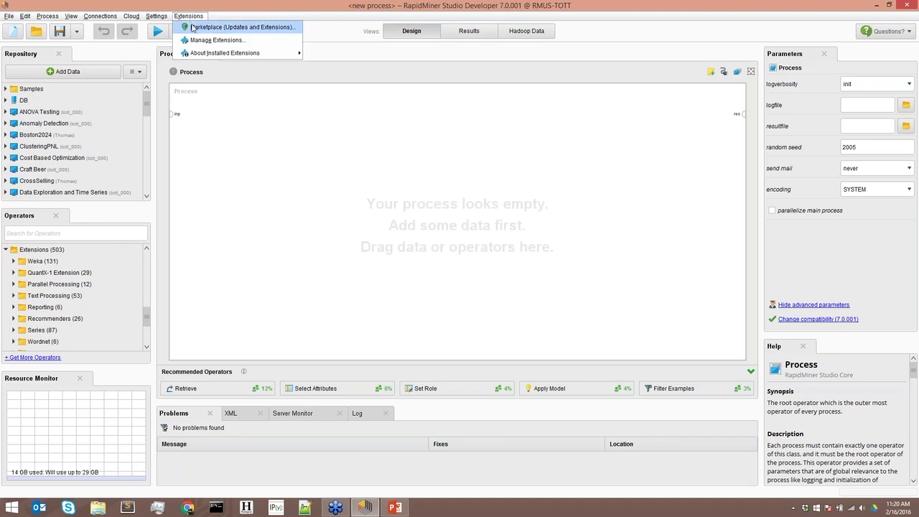
{"action": "left_click", "coordinate": [193, 26]}
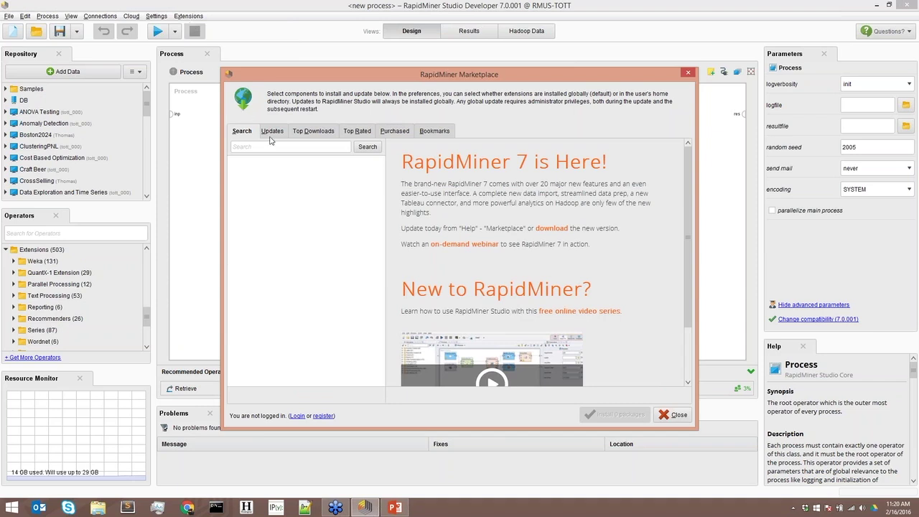
{"action": "left_click", "coordinate": [310, 137]}
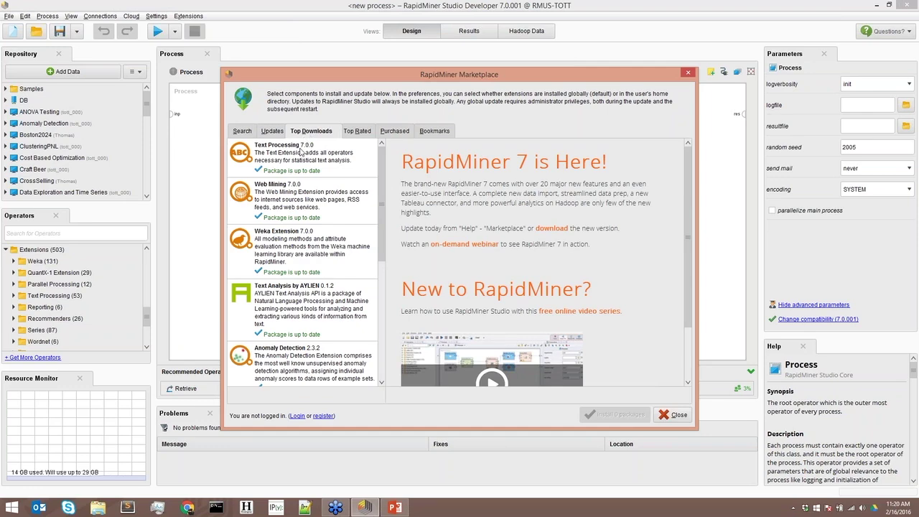
{"action": "left_click", "coordinate": [301, 152]}
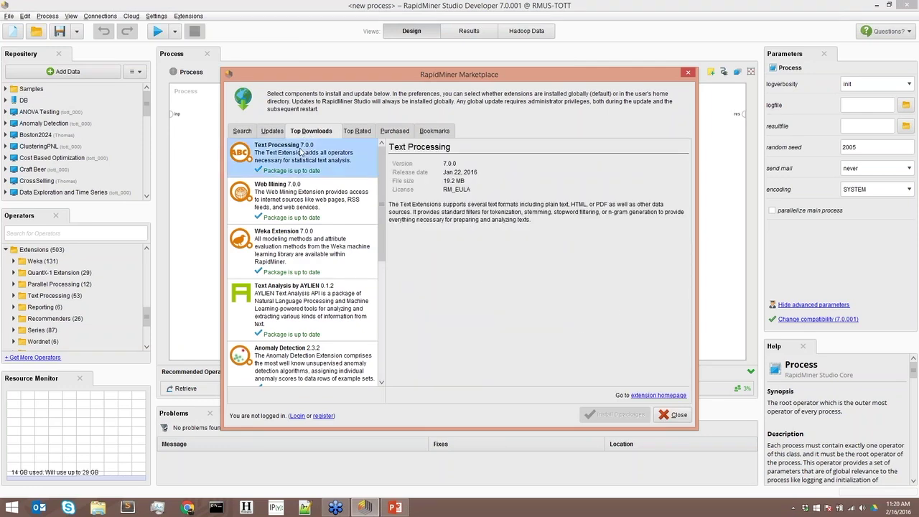
{"action": "left_click", "coordinate": [263, 313]}
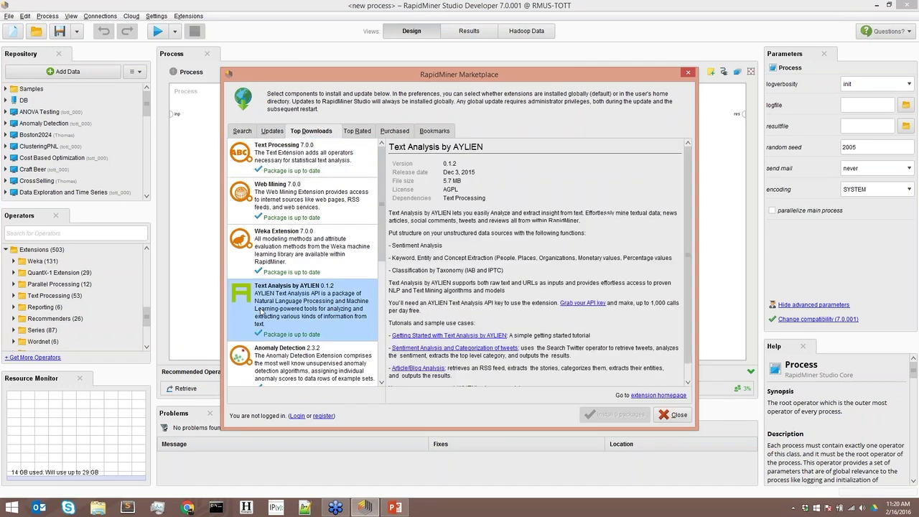
{"action": "left_click", "coordinate": [673, 420]}
Add Tokenize, Filter Stopwords (English) and Filter Stopwords (Dictionary) from Text Processing to the canvas
{"action": "left_click", "coordinate": [13, 296]}
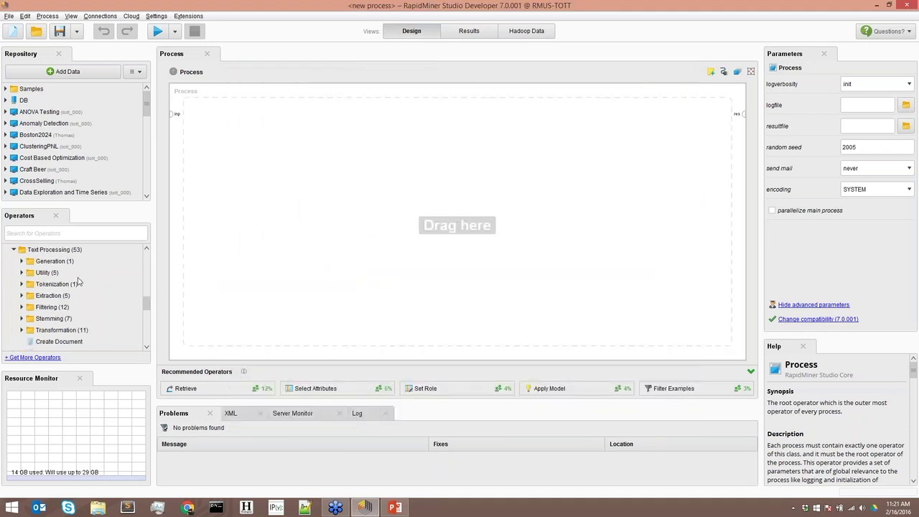
{"action": "left_click", "coordinate": [22, 284]}
{"action": "left_click_drag", "start_coordinate": [53, 295], "coordinate": [243, 122]}
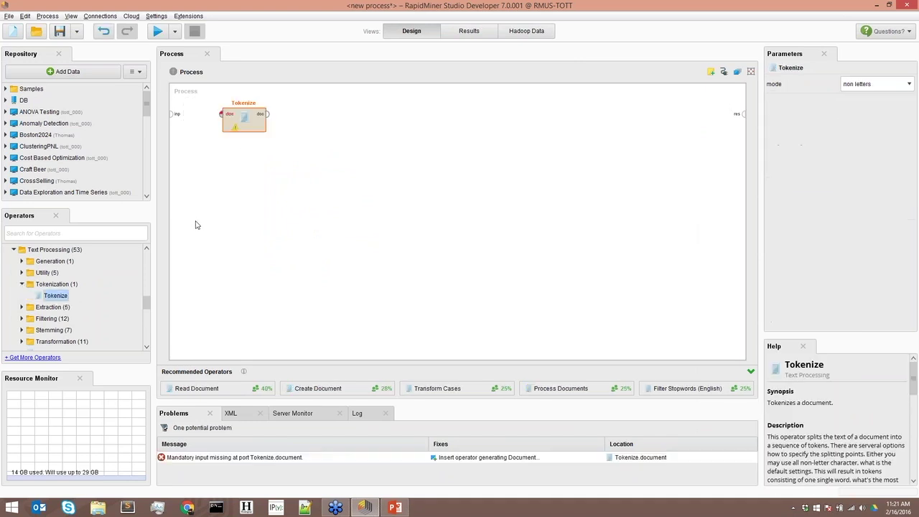
{"action": "left_click", "coordinate": [22, 318]}
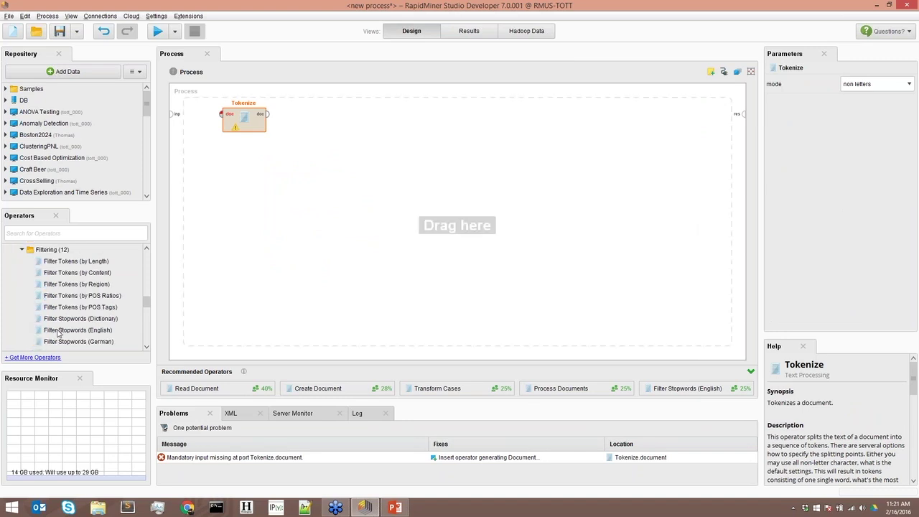
{"action": "left_click_drag", "start_coordinate": [59, 332], "coordinate": [308, 119]}
{"action": "left_click", "coordinate": [104, 320]}
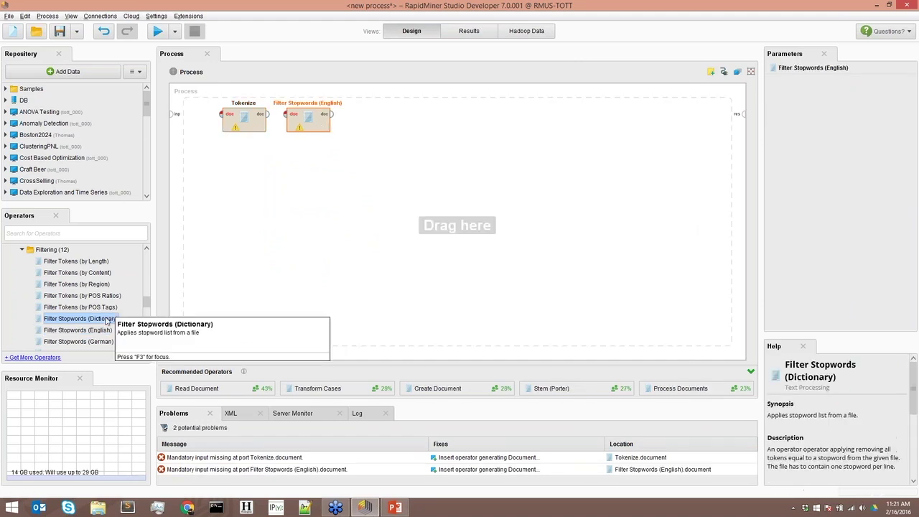
{"action": "left_click_drag", "start_coordinate": [104, 324], "coordinate": [388, 121]}
Add Process Documents from Files and Process Documents from Mail Store to the canvas
{"action": "scroll", "coordinate": [76, 324], "scroll_direction": "down", "scroll_amount": 3}
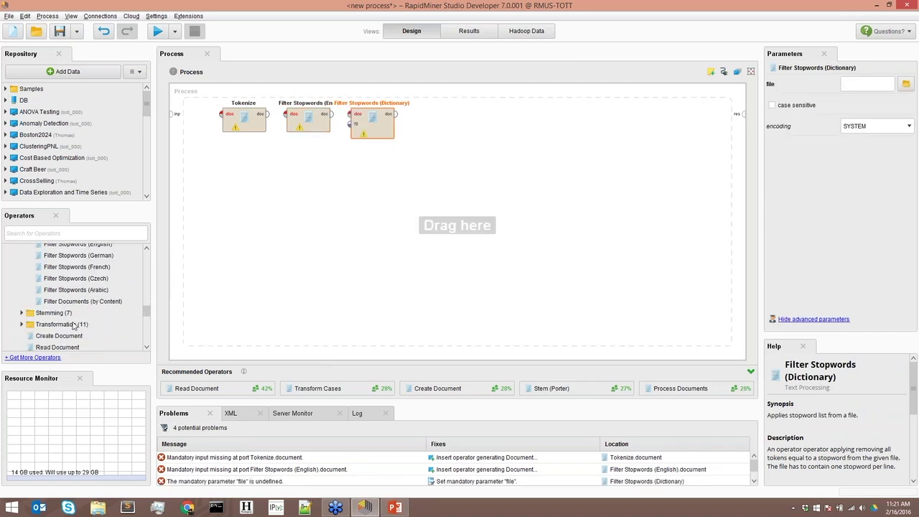
{"action": "scroll", "coordinate": [74, 324], "scroll_direction": "down", "scroll_amount": 2}
{"action": "scroll", "coordinate": [72, 324], "scroll_direction": "down", "scroll_amount": 2}
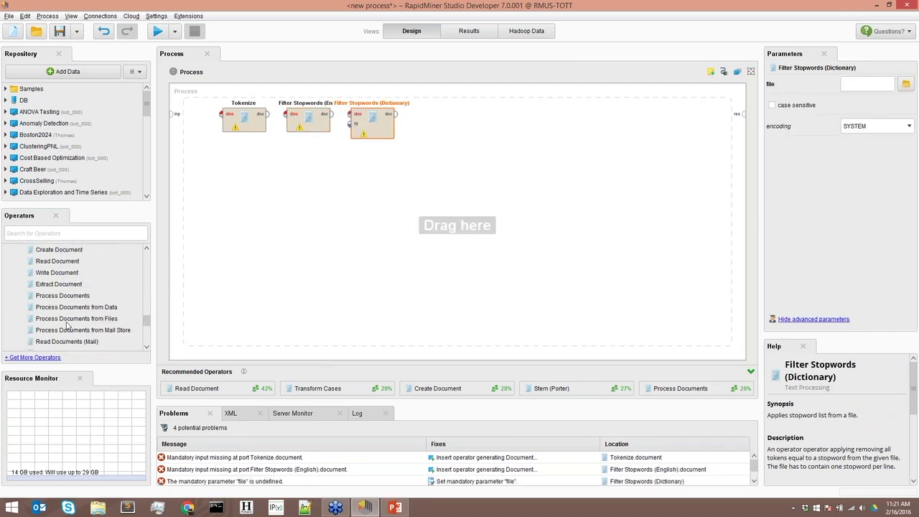
{"action": "left_click_drag", "start_coordinate": [66, 324], "coordinate": [244, 219]}
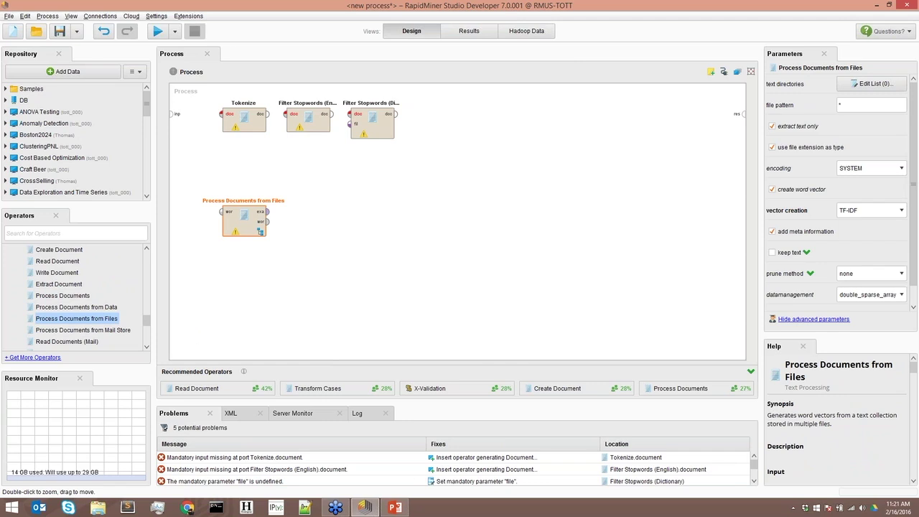
{"action": "left_click_drag", "start_coordinate": [107, 332], "coordinate": [356, 226]}
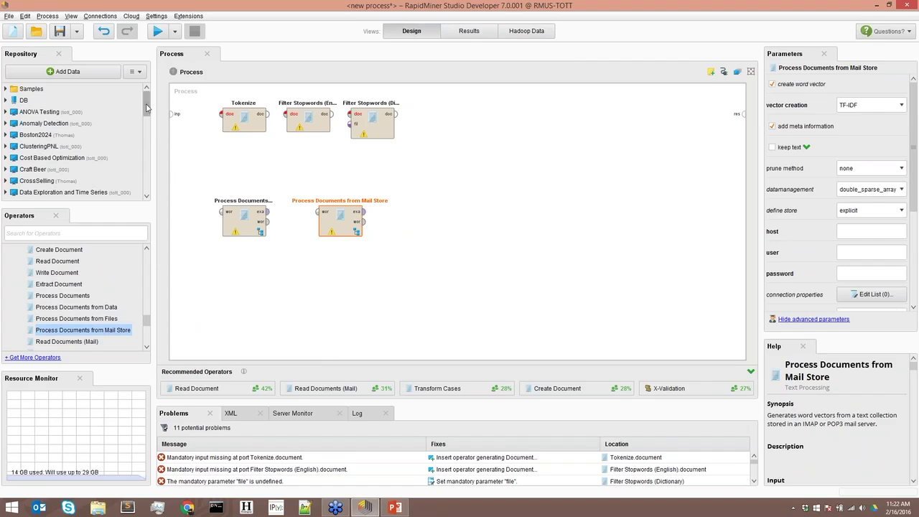
Collapse Text Processing, expand AYLIEN Text Analysis > Text Processing, and select all five operators
{"action": "scroll", "coordinate": [41, 284], "scroll_direction": "up", "scroll_amount": 5}
{"action": "scroll", "coordinate": [40, 284], "scroll_direction": "up", "scroll_amount": 3}
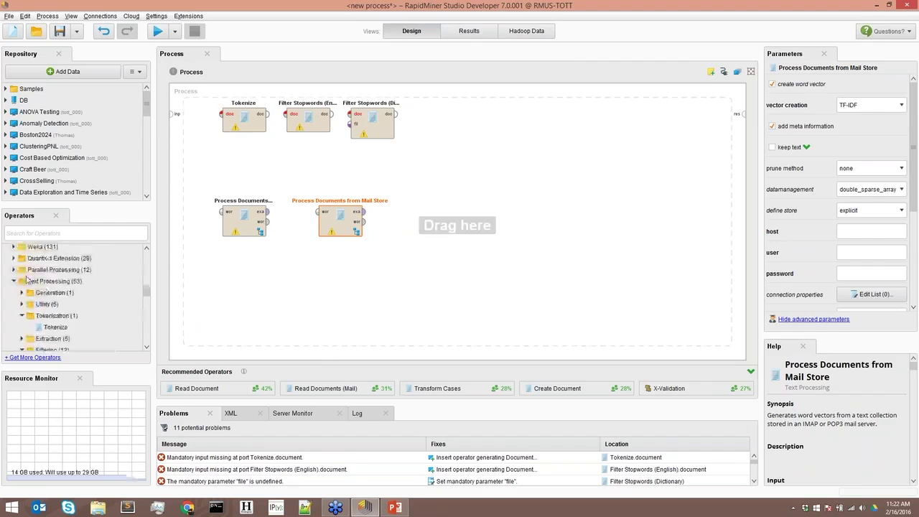
{"action": "double_click", "coordinate": [32, 318]}
{"action": "scroll", "coordinate": [32, 319], "scroll_direction": "down", "scroll_amount": 3}
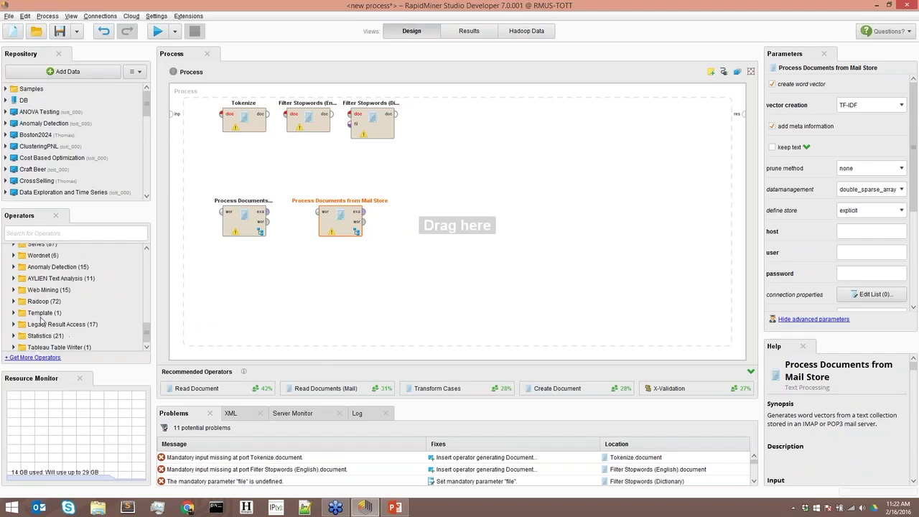
{"action": "left_click", "coordinate": [14, 276]}
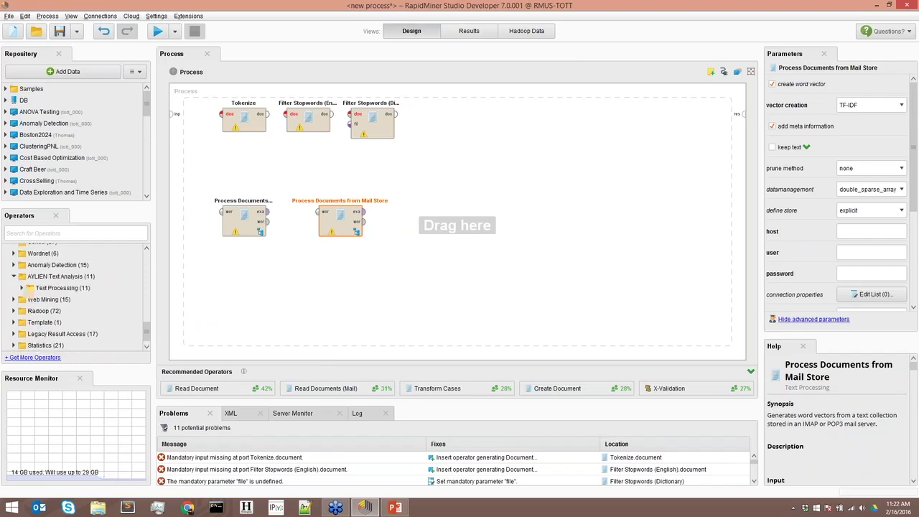
{"action": "left_click", "coordinate": [22, 289]}
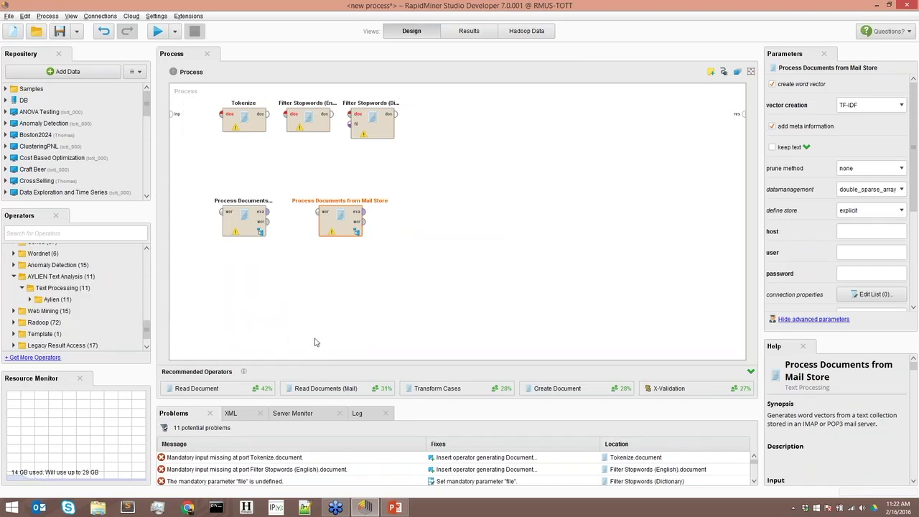
{"action": "left_click_drag", "start_coordinate": [512, 267], "coordinate": [202, 98]}
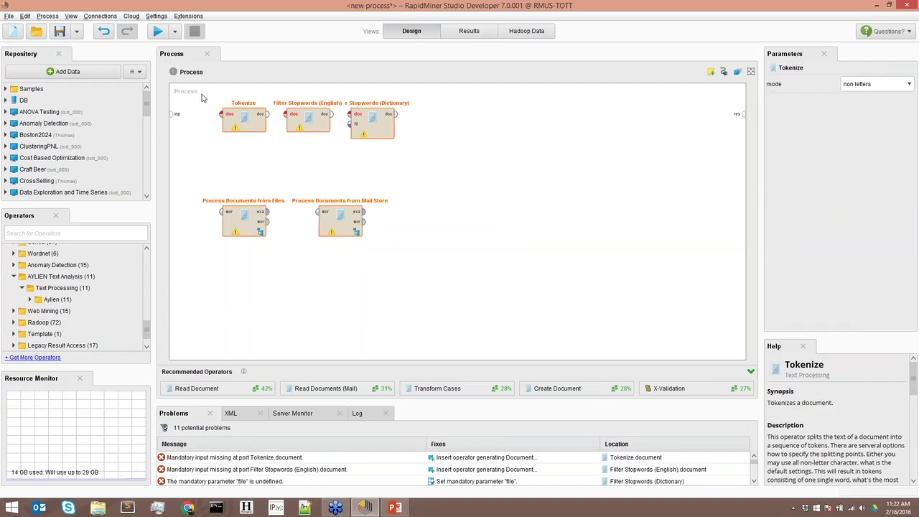
Delete the five operators and add a Search Twitter operator found by searching 'ST'
{"action": "key", "text": "Delete"}
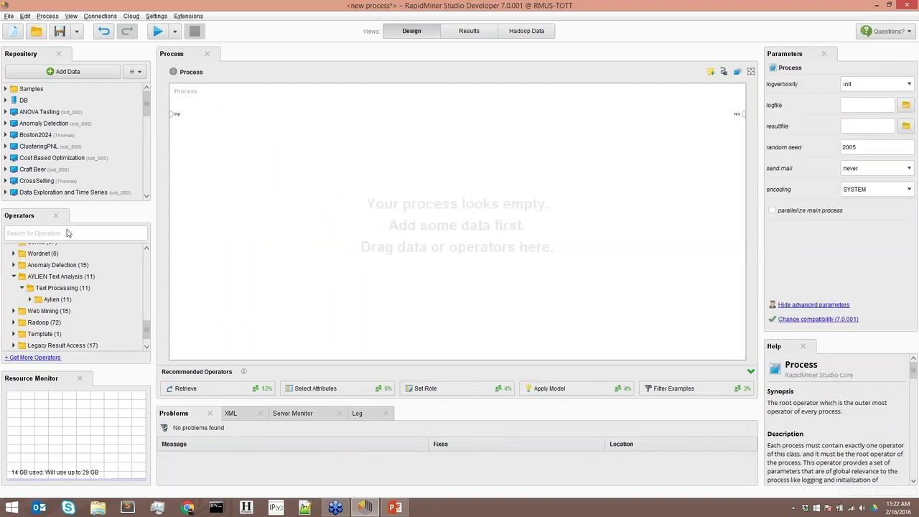
{"action": "left_click", "coordinate": [68, 232]}
{"action": "type", "text": "ST"}
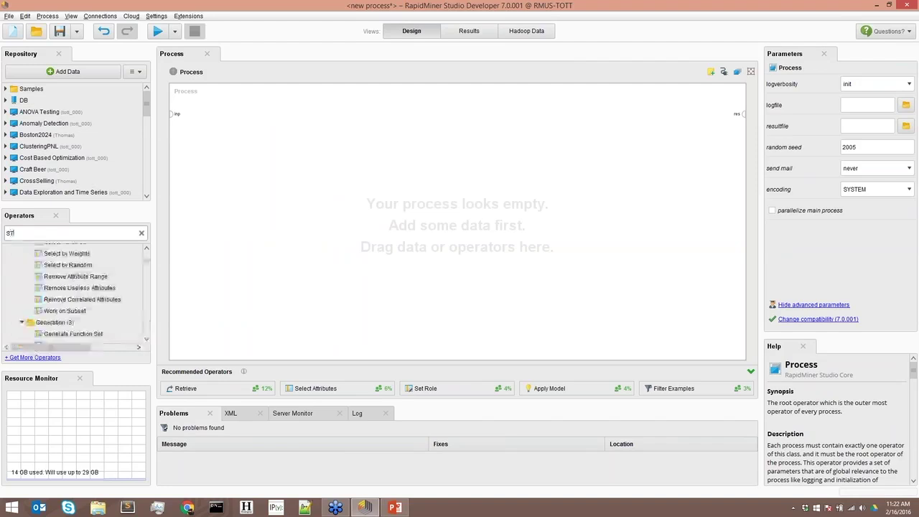
{"action": "scroll", "coordinate": [72, 302], "scroll_direction": "up", "scroll_amount": 3}
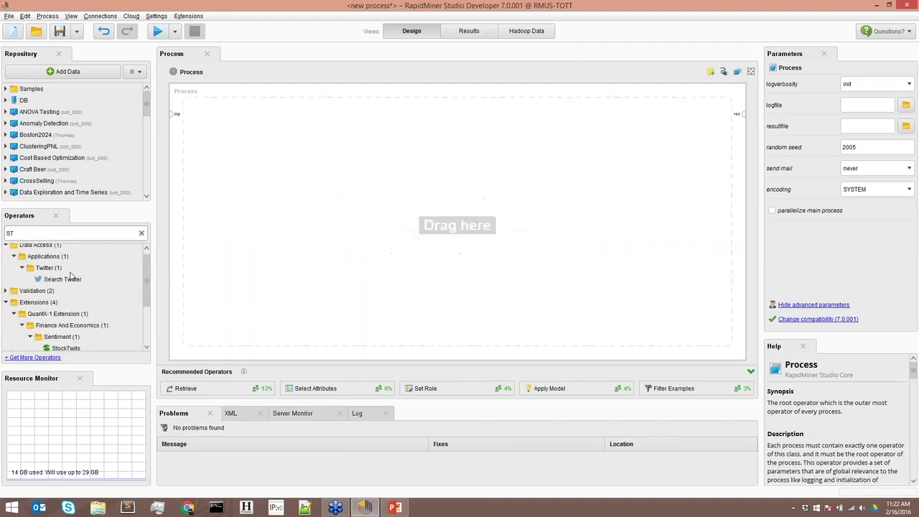
{"action": "left_click_drag", "start_coordinate": [63, 280], "coordinate": [742, 114]}
{"action": "left_click", "coordinate": [363, 139]}
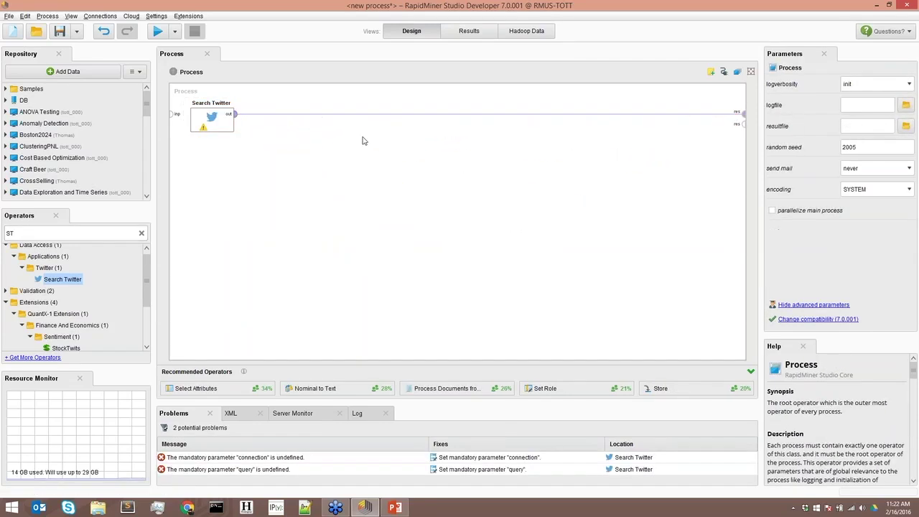
{"action": "left_click", "coordinate": [216, 125]}
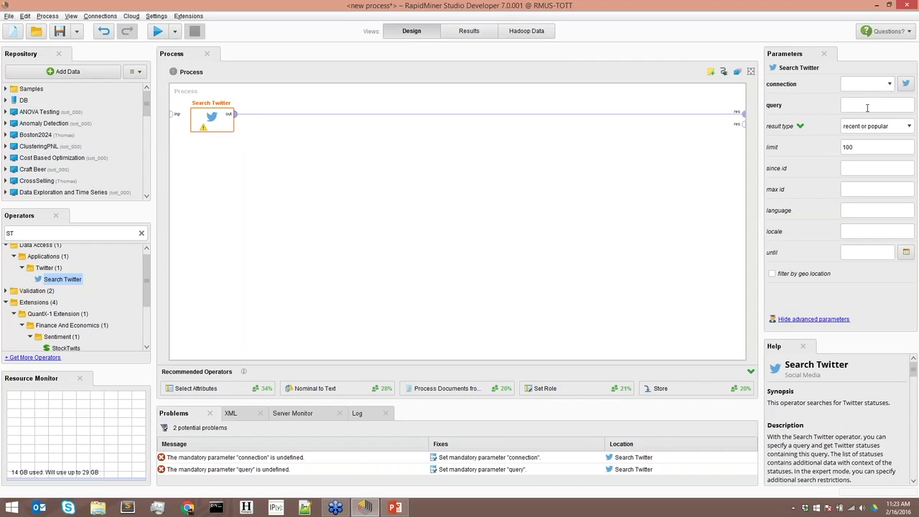
Set Search Twitter to the Twitter connection, query Superbowl50, limit 10, language en, and run it
{"action": "left_click", "coordinate": [889, 85]}
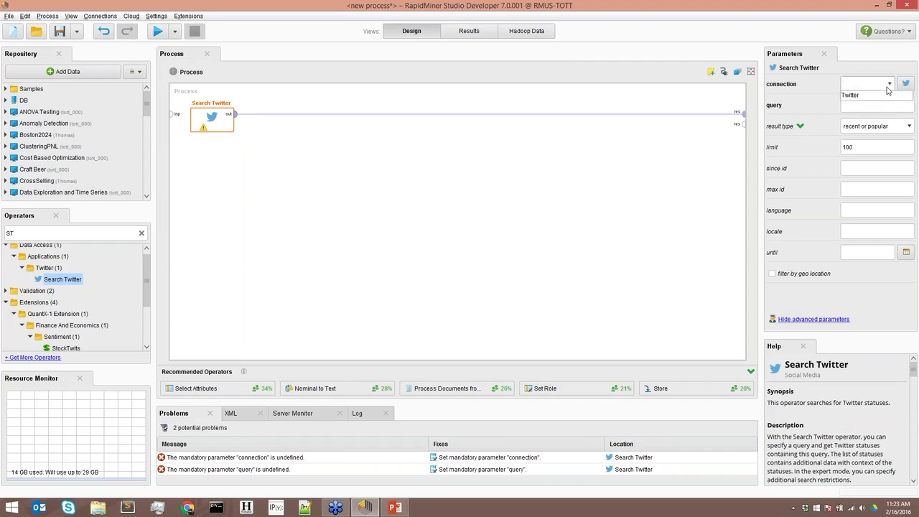
{"action": "left_click", "coordinate": [880, 95]}
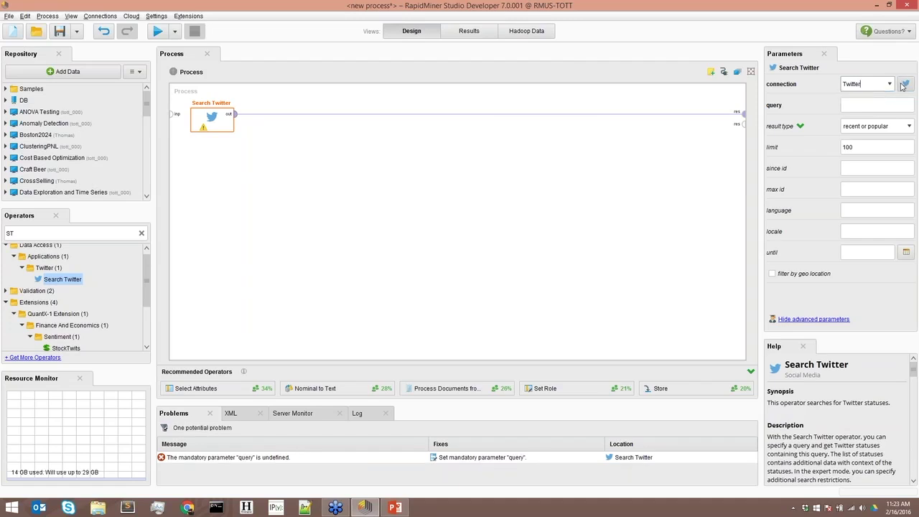
{"action": "left_click", "coordinate": [868, 104]}
{"action": "type", "text": "Super"}
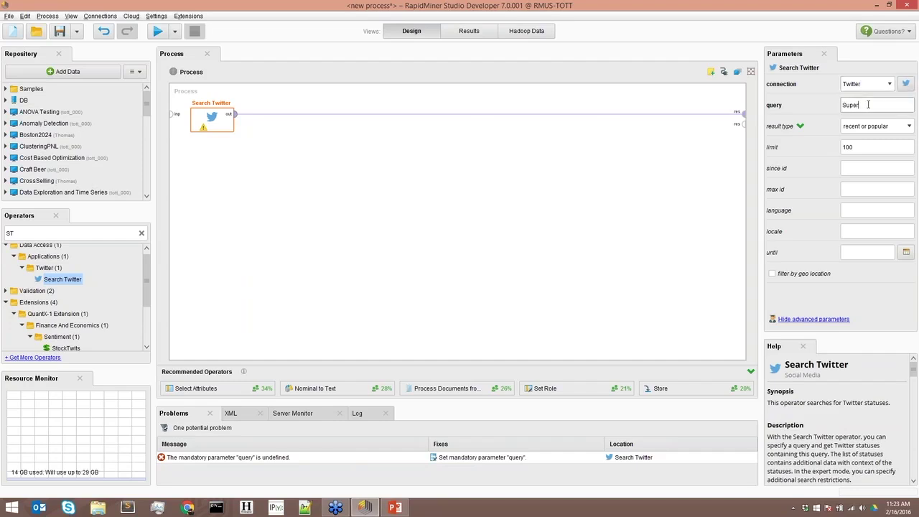
{"action": "type", "text": "bowl50"}
{"action": "left_click", "coordinate": [861, 147]}
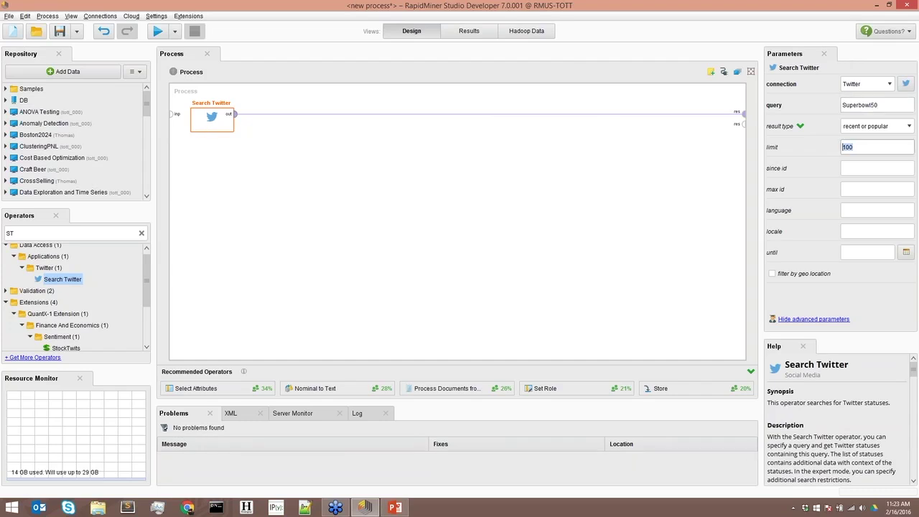
{"action": "type", "text": "10"}
{"action": "left_click", "coordinate": [846, 210]}
{"action": "type", "text": "en"}
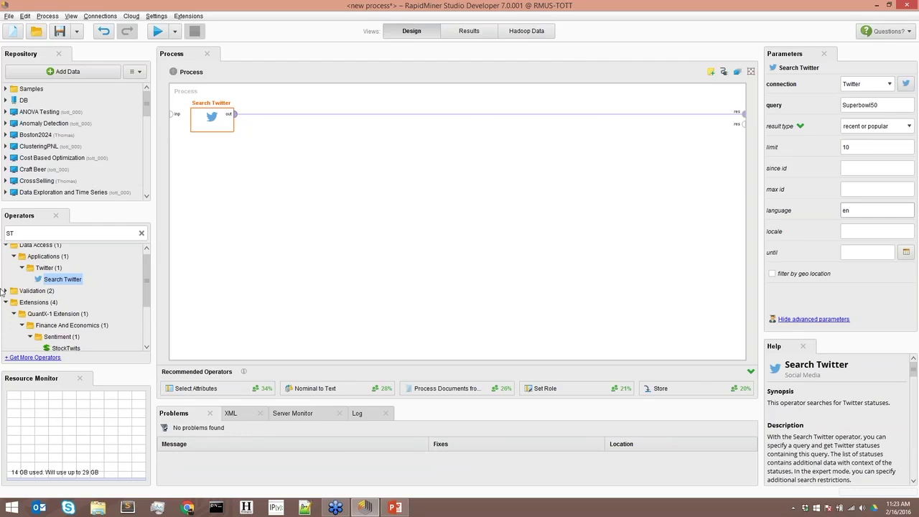
{"action": "left_click", "coordinate": [157, 31]}
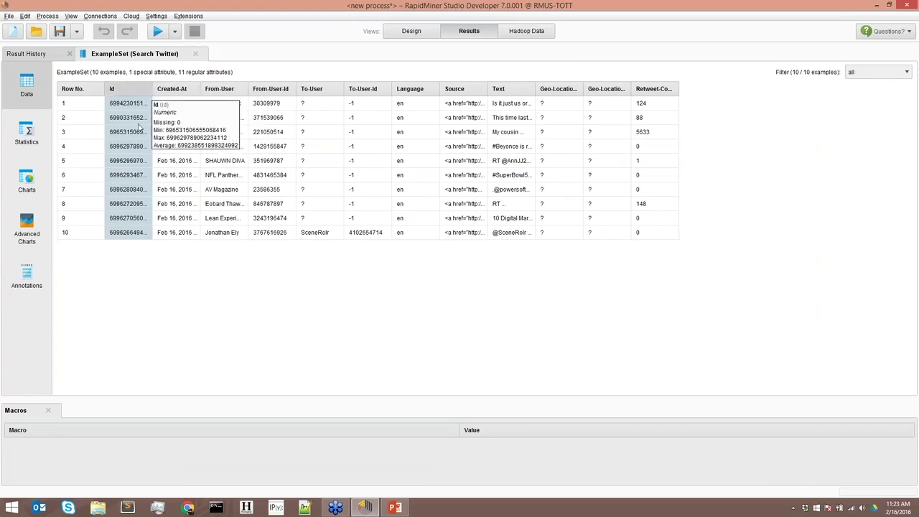
Widen the Created-At and Text columns to read full dates and tweets, then view attribute Statistics
{"action": "left_click_drag", "start_coordinate": [200, 90], "coordinate": [213, 91]}
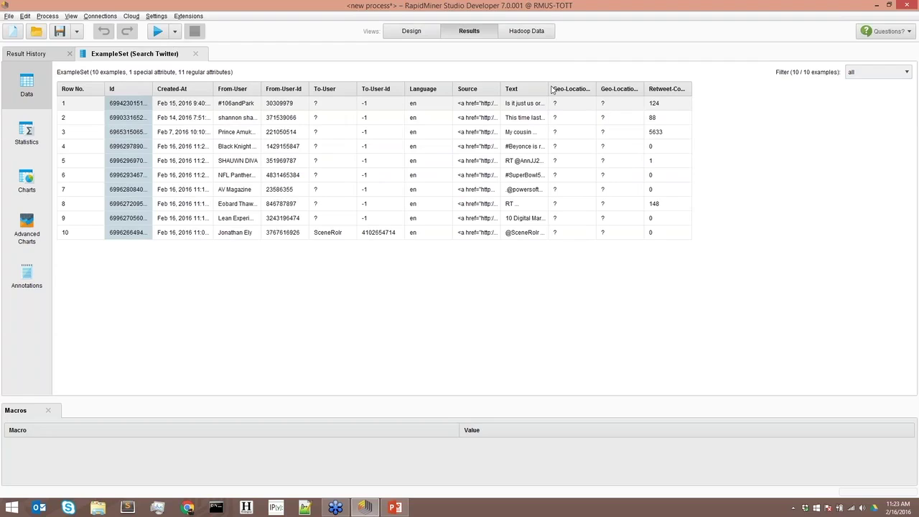
{"action": "left_click_drag", "start_coordinate": [552, 88], "coordinate": [728, 81]}
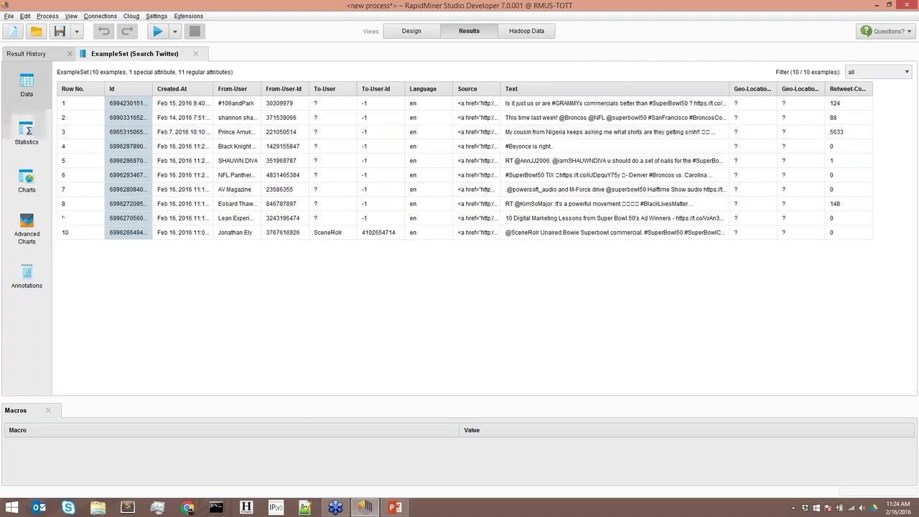
{"action": "left_click", "coordinate": [28, 134]}
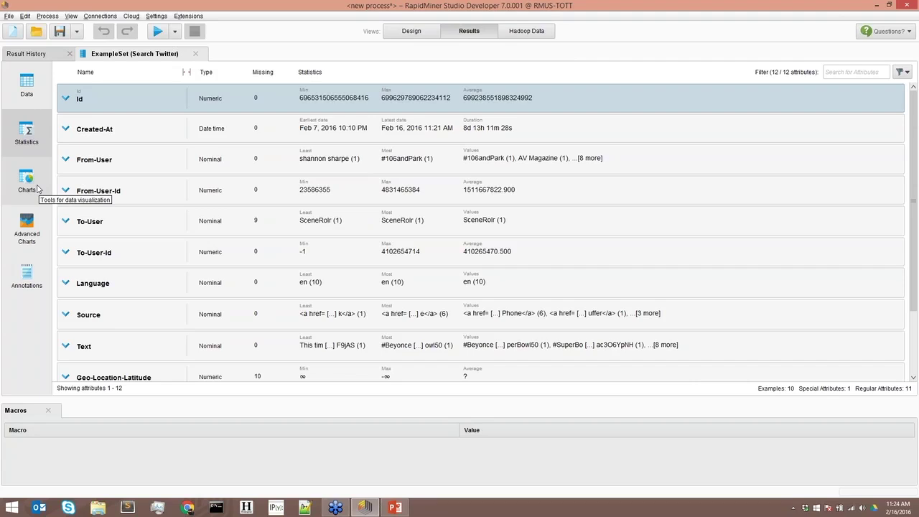
Back in Design, add Analyze Sentiment after Search Twitter via an 'Analyz' search
{"action": "left_click", "coordinate": [409, 32]}
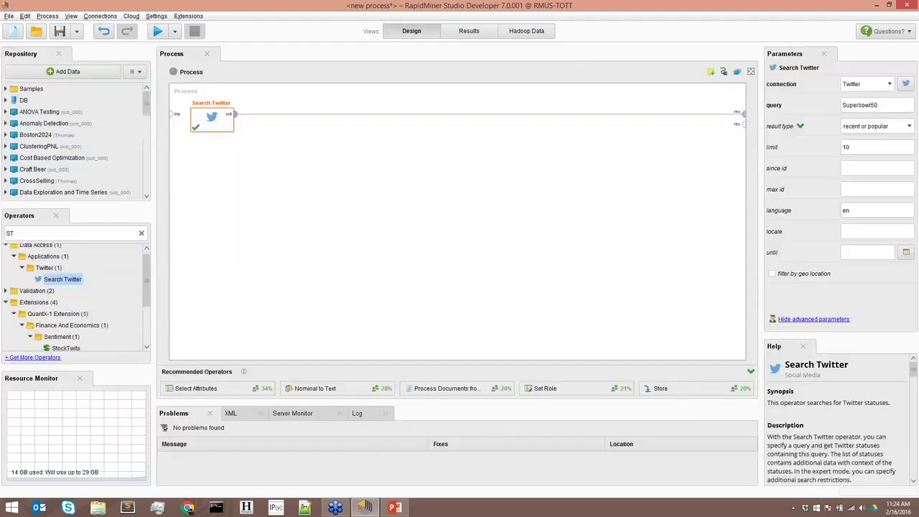
{"action": "double_click", "coordinate": [32, 233]}
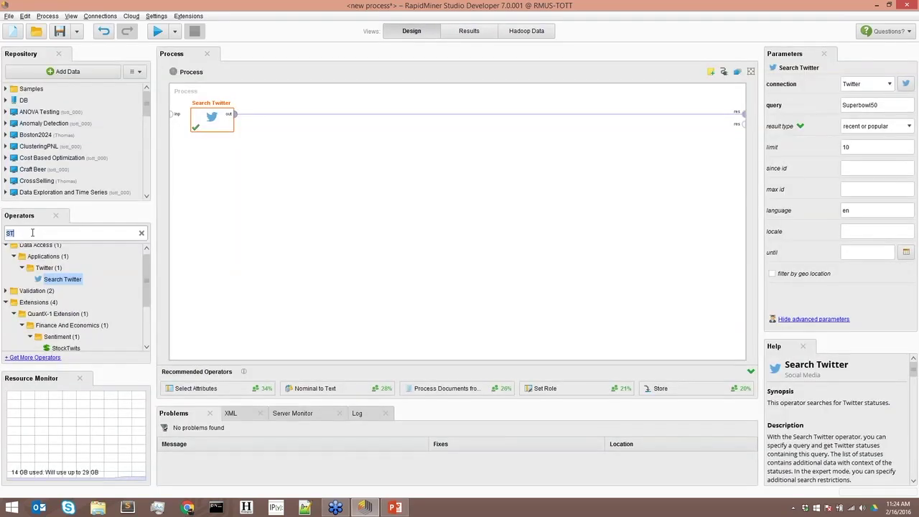
{"action": "type", "text": "Anal"}
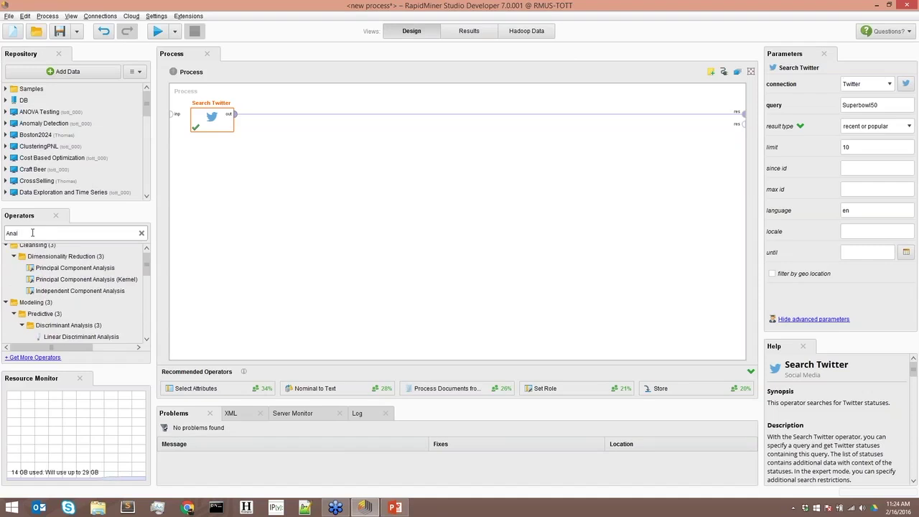
{"action": "type", "text": "yz"}
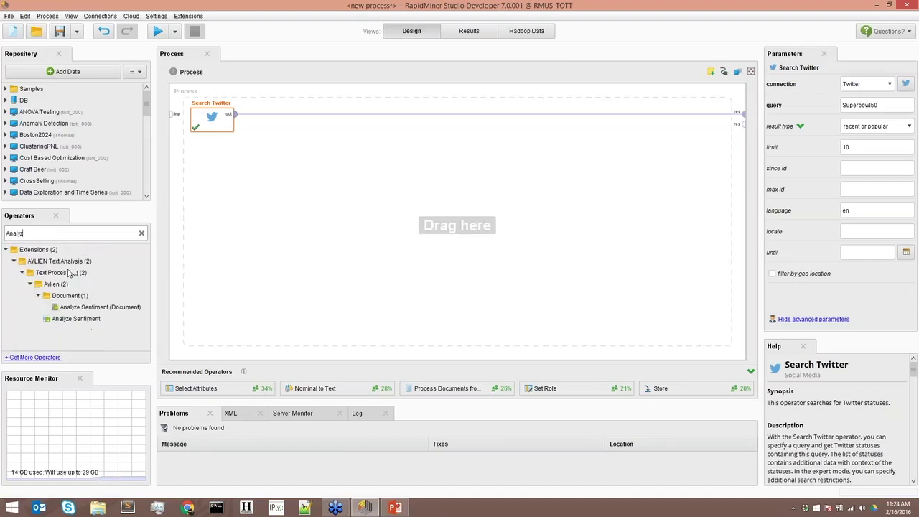
{"action": "left_click", "coordinate": [79, 322]}
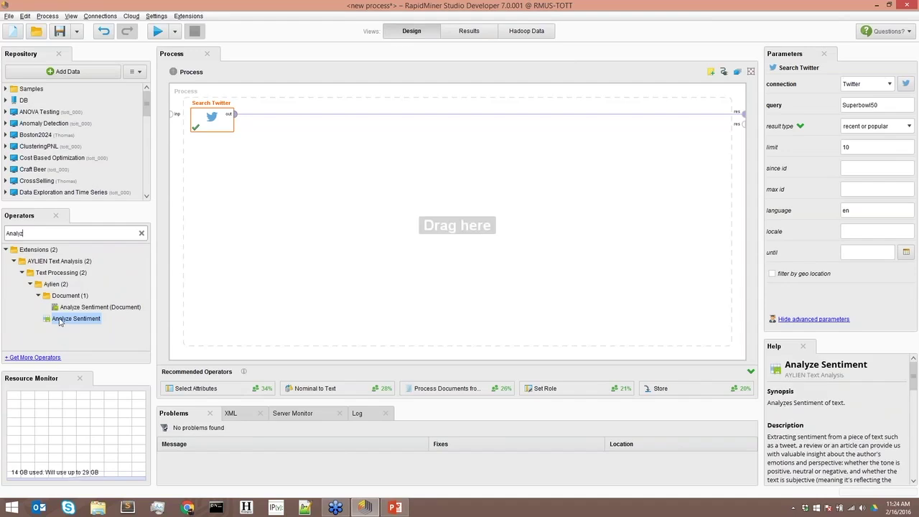
{"action": "left_click_drag", "start_coordinate": [60, 322], "coordinate": [297, 117]}
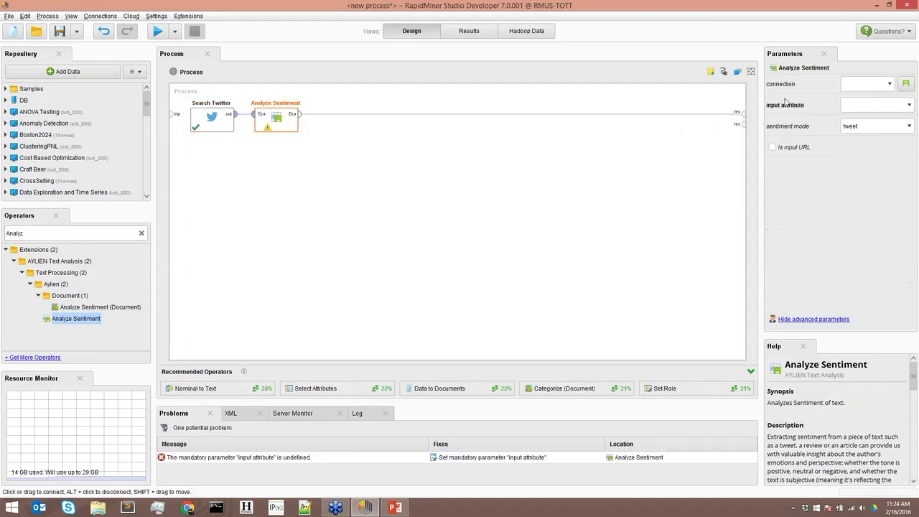
Set Analyze Sentiment to the Aylien connection, Text input attribute and tweet mode, then run
{"action": "left_click", "coordinate": [889, 84]}
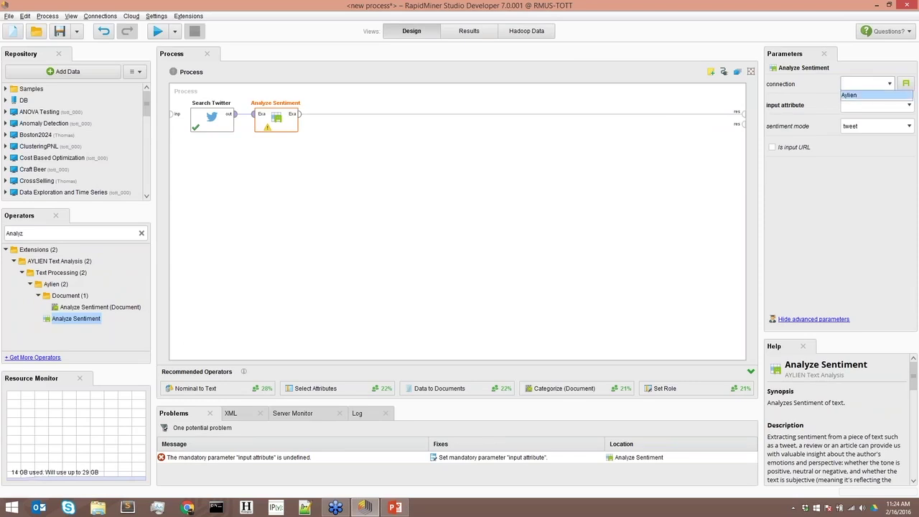
{"action": "left_click", "coordinate": [871, 95]}
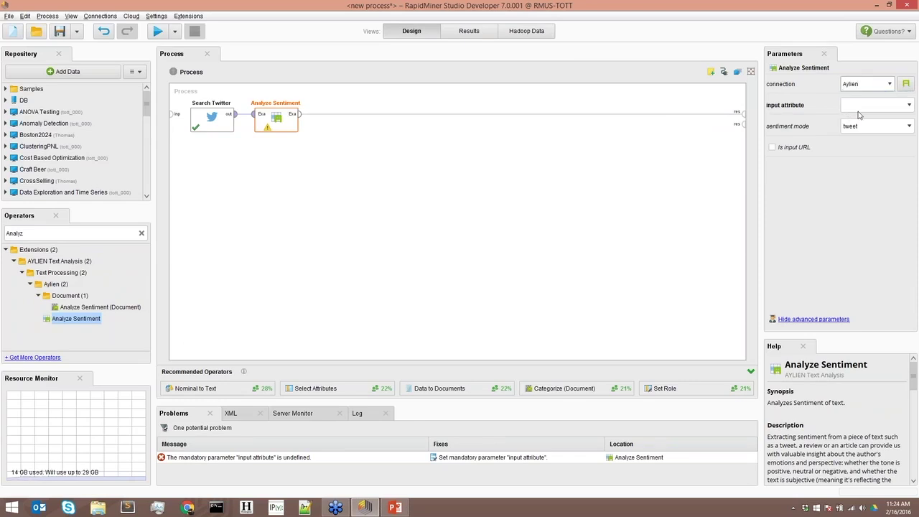
{"action": "left_click", "coordinate": [865, 107]}
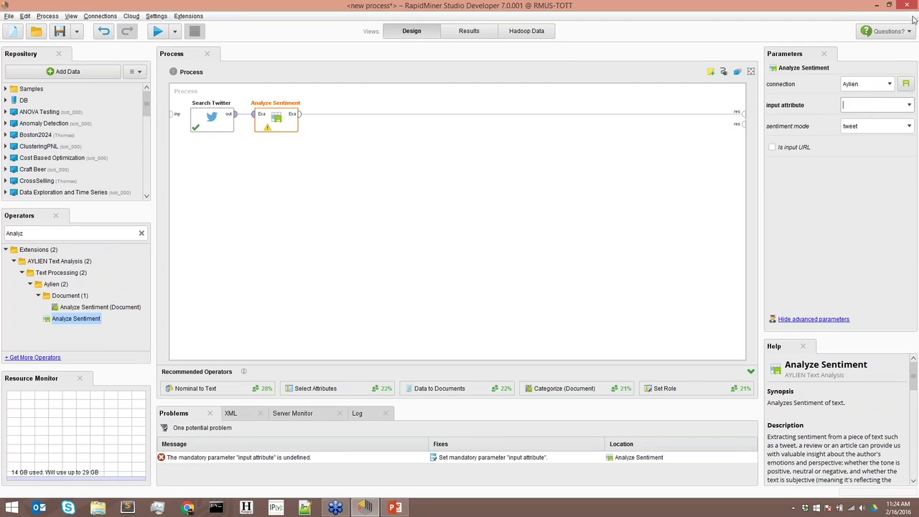
{"action": "left_click", "coordinate": [908, 108]}
{"action": "scroll", "coordinate": [887, 127], "scroll_direction": "down", "scroll_amount": 3}
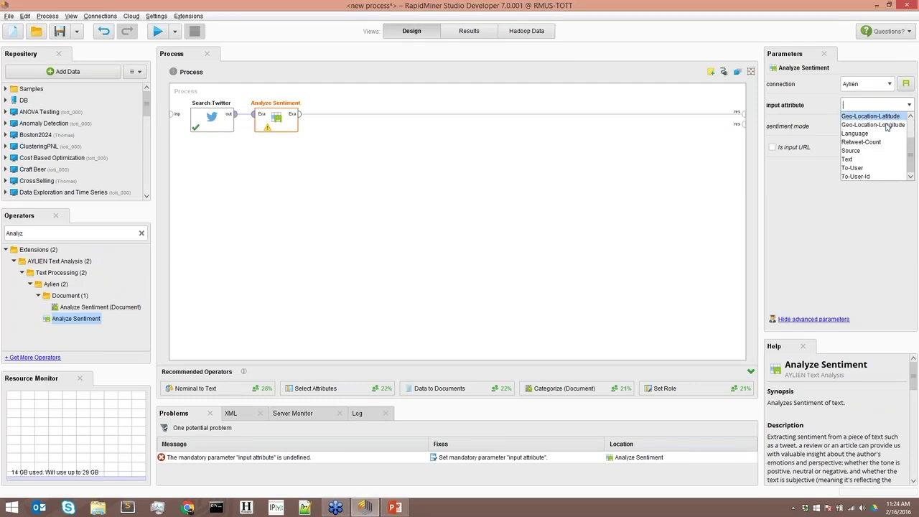
{"action": "left_click", "coordinate": [859, 159]}
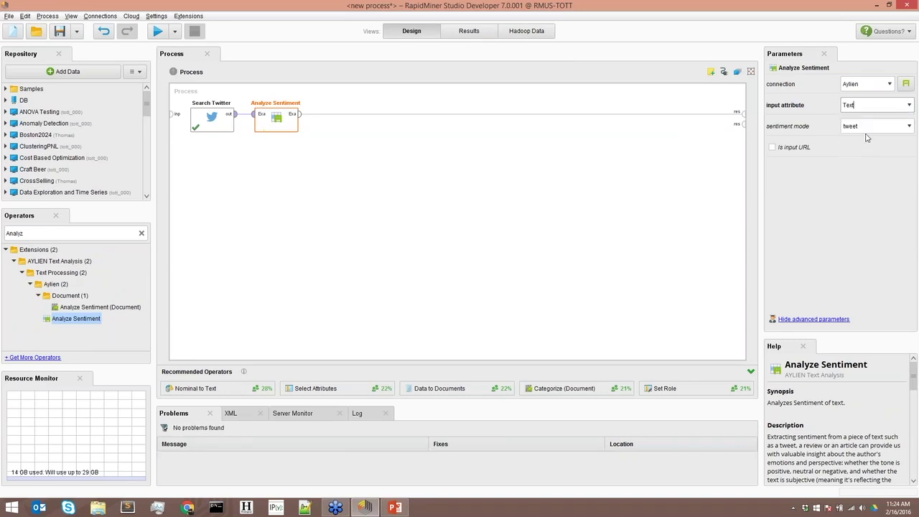
{"action": "left_click", "coordinate": [874, 127]}
{"action": "left_click", "coordinate": [873, 127]}
{"action": "left_click", "coordinate": [325, 200]}
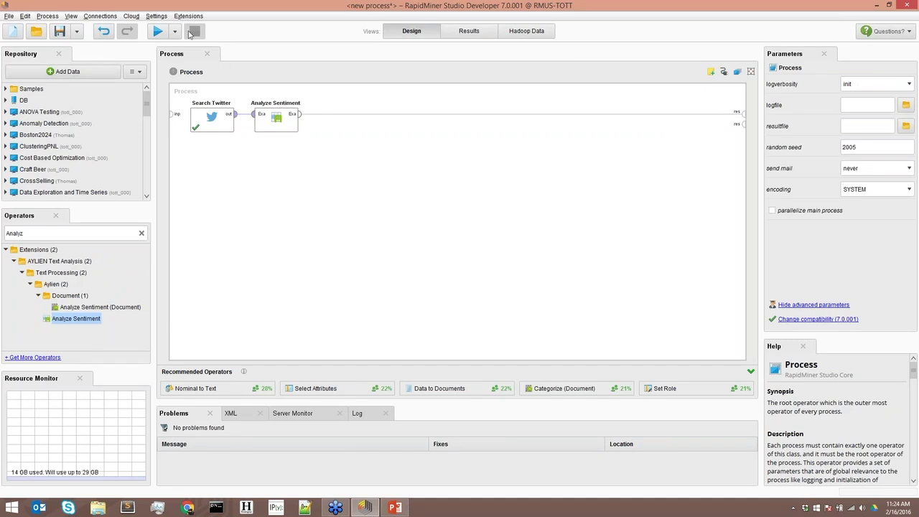
{"action": "left_click", "coordinate": [157, 31]}
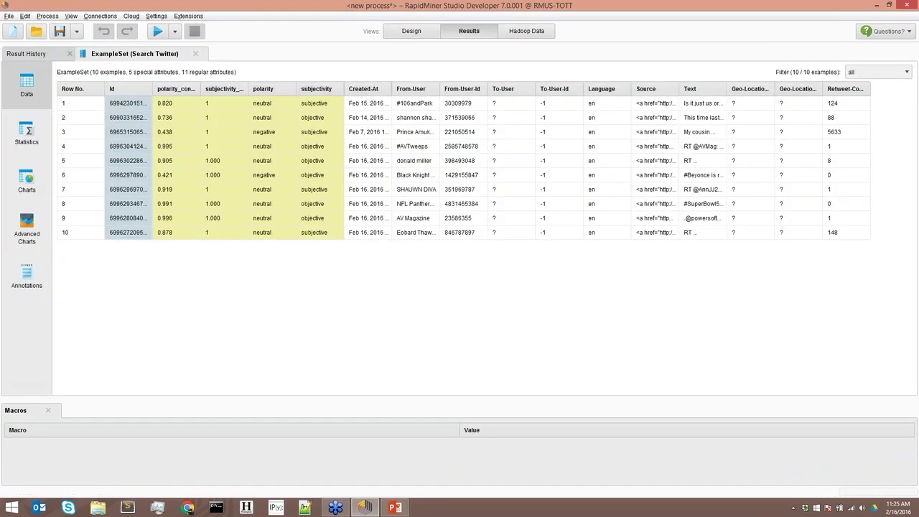
Widen the subjectivity, subjectivity_confidence and polarity_confidence columns to review sentiment, then return to Design
{"action": "left_click_drag", "start_coordinate": [343, 88], "coordinate": [388, 88]}
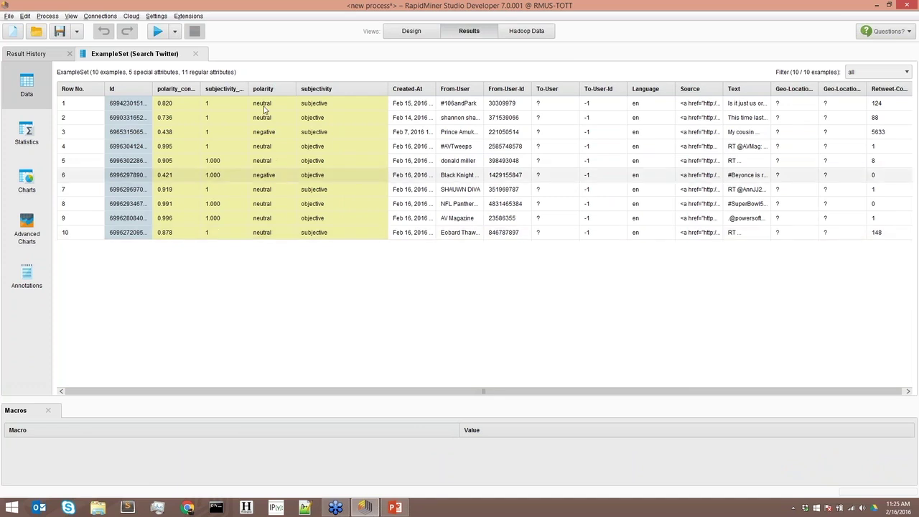
{"action": "left_click_drag", "start_coordinate": [248, 88], "coordinate": [295, 86]}
{"action": "left_click_drag", "start_coordinate": [217, 84], "coordinate": [260, 88]}
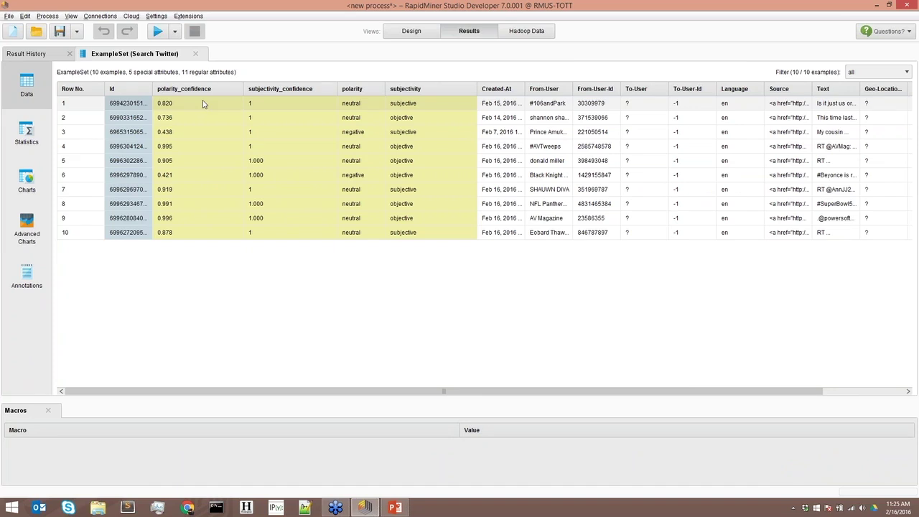
{"action": "left_click", "coordinate": [411, 32]}
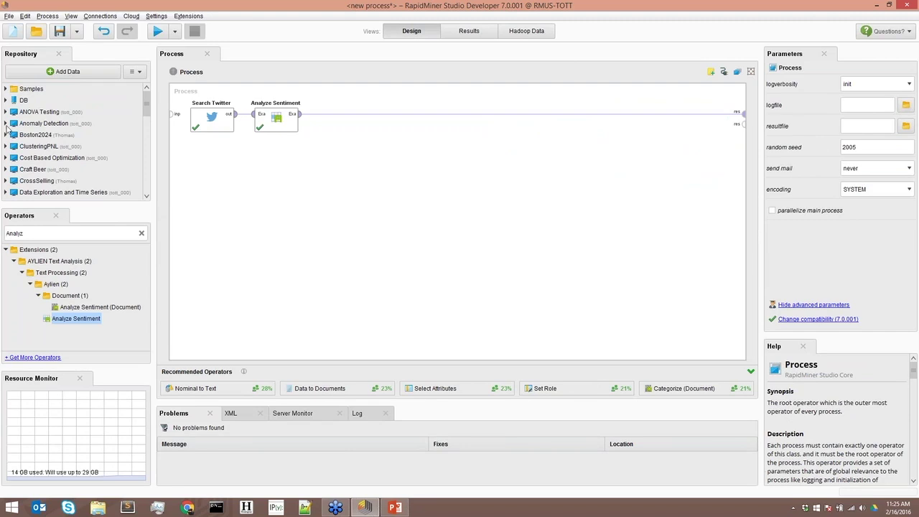
Open 02 Aggregate Polarity from DataScienceCentral 2016 > processes, discarding the unsaved new process
{"action": "scroll", "coordinate": [14, 175], "scroll_direction": "down", "scroll_amount": 2}
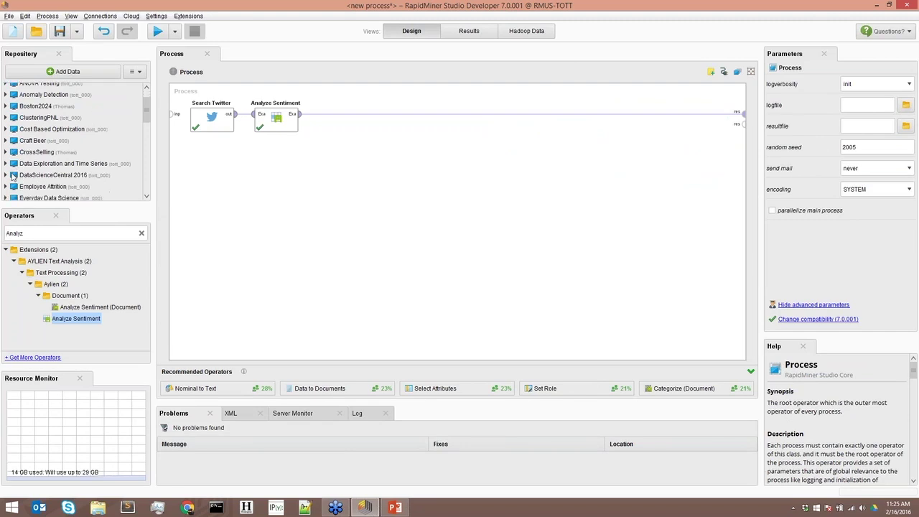
{"action": "left_click", "coordinate": [8, 175]}
{"action": "left_click", "coordinate": [16, 191]}
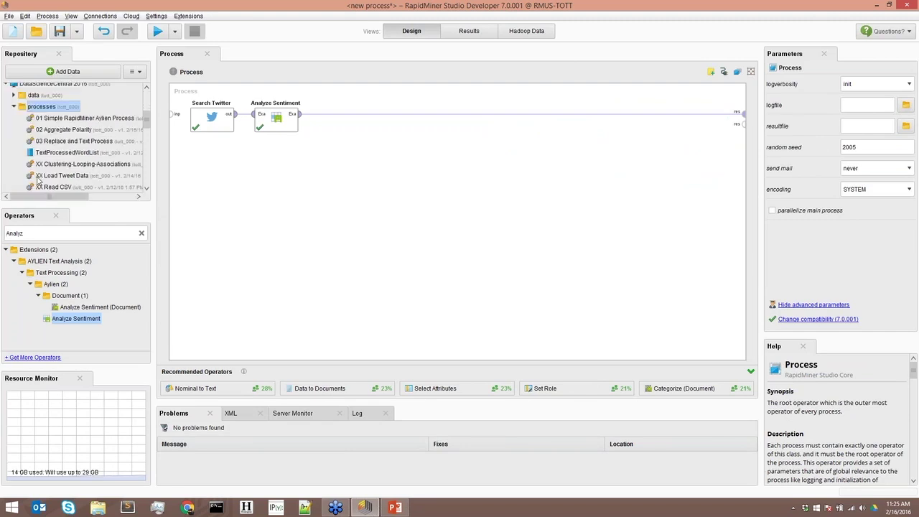
{"action": "left_click", "coordinate": [67, 130]}
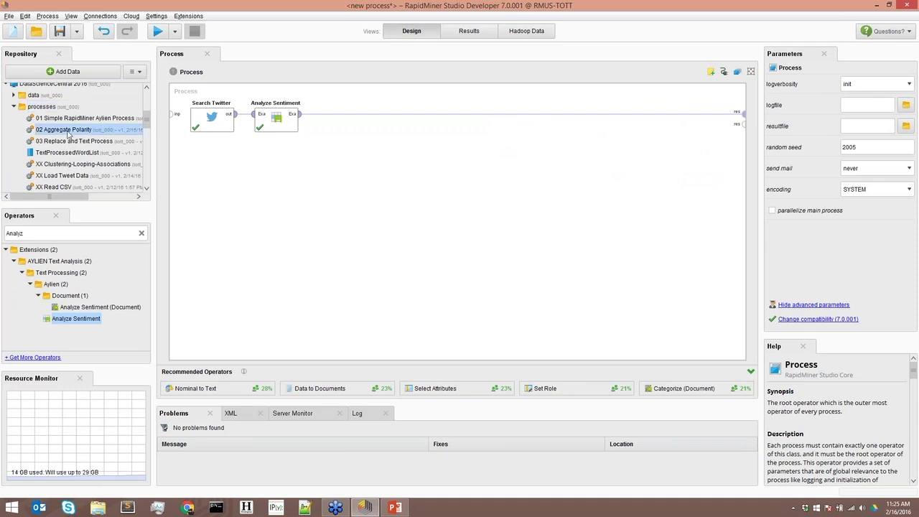
{"action": "right_click", "coordinate": [70, 135]}
{"action": "left_click", "coordinate": [78, 140]}
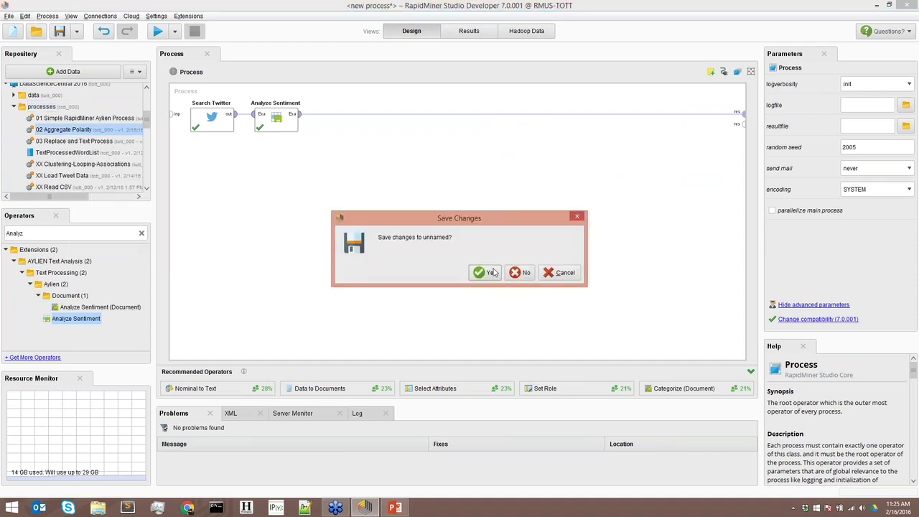
{"action": "left_click", "coordinate": [523, 273]}
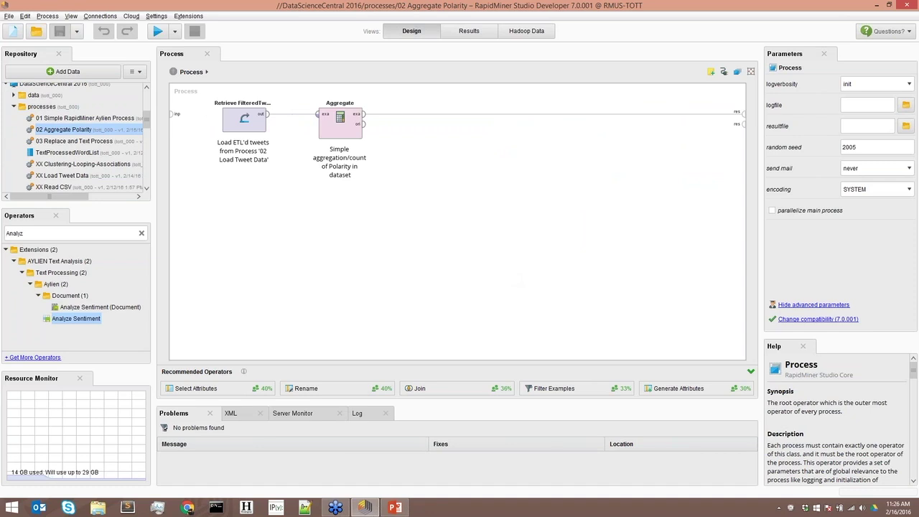
Set a Breakpoint After on Retrieve FilteredTweets_v2, run, and widen the polarity and tweet columns
{"action": "left_click", "coordinate": [246, 122]}
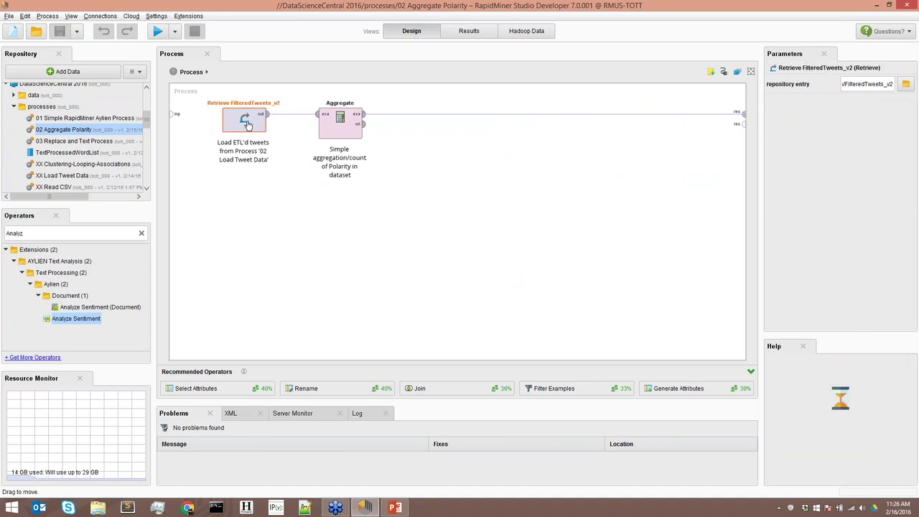
{"action": "right_click", "coordinate": [239, 124]}
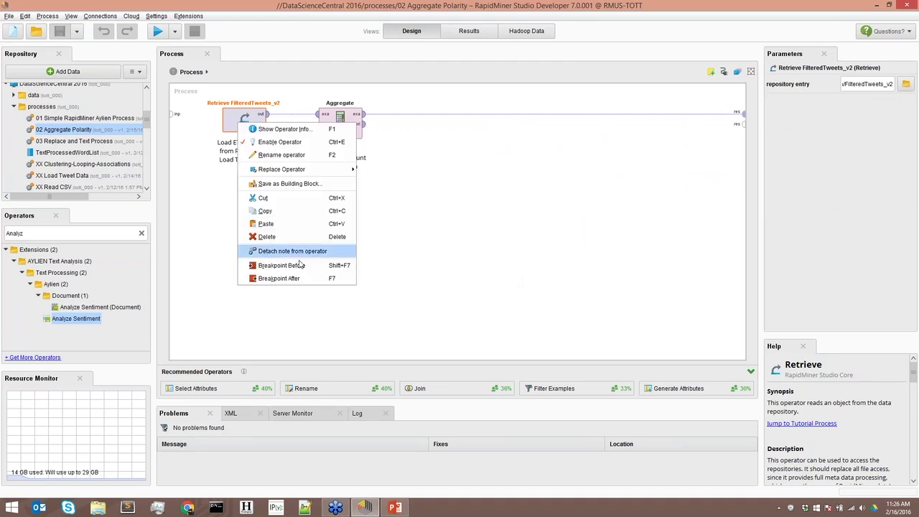
{"action": "left_click", "coordinate": [287, 278]}
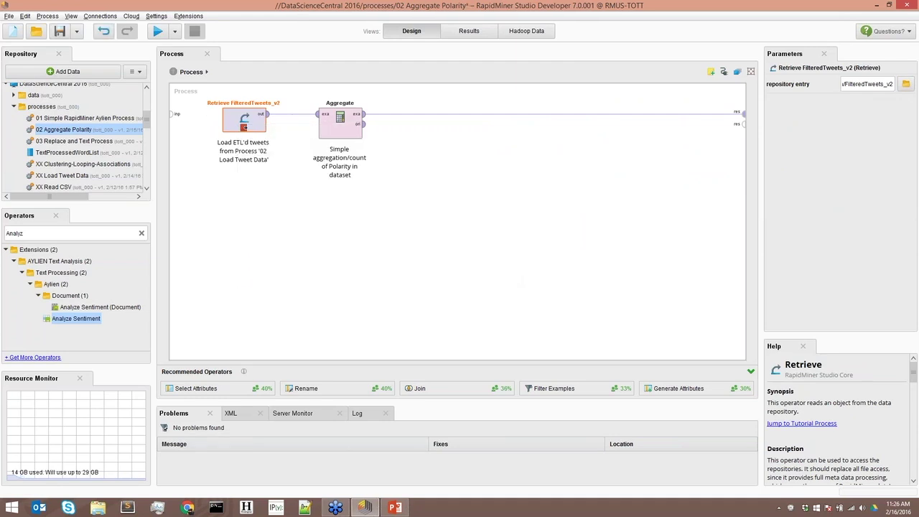
{"action": "left_click", "coordinate": [158, 36]}
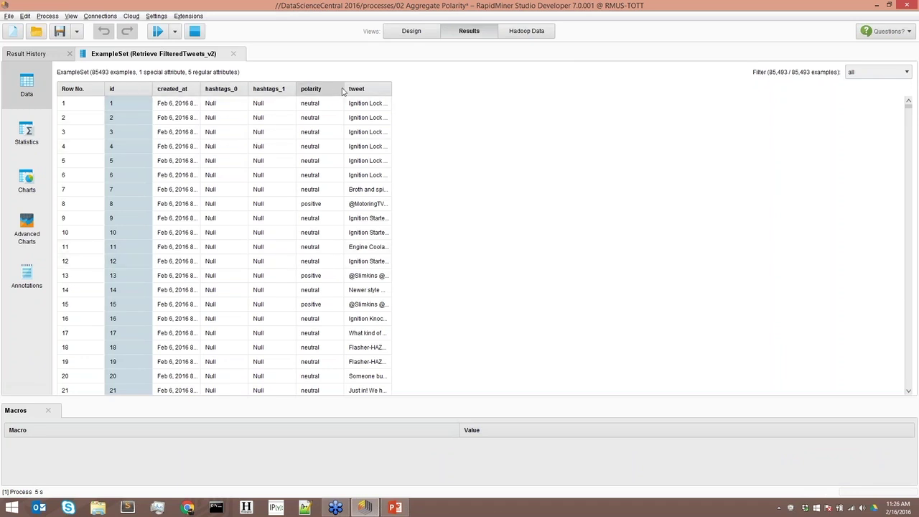
{"action": "left_click_drag", "start_coordinate": [344, 88], "coordinate": [403, 89]}
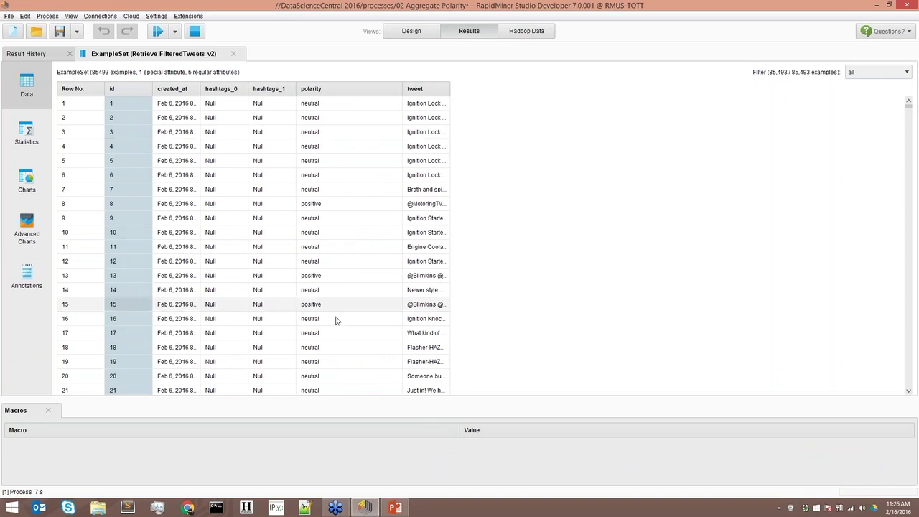
{"action": "left_click_drag", "start_coordinate": [450, 90], "coordinate": [694, 89]}
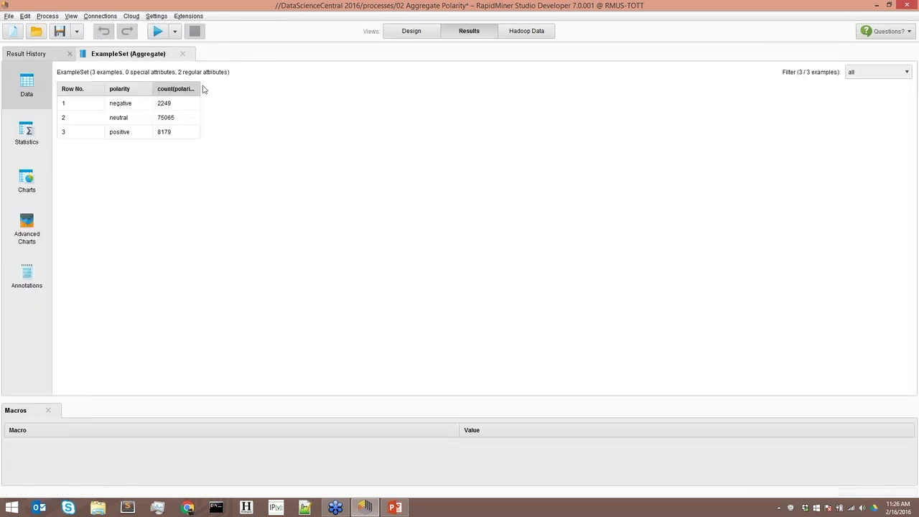
Fit the count(polarity) and polarity columns in the Aggregate results, then return to the design canvas
{"action": "double_click", "coordinate": [202, 89]}
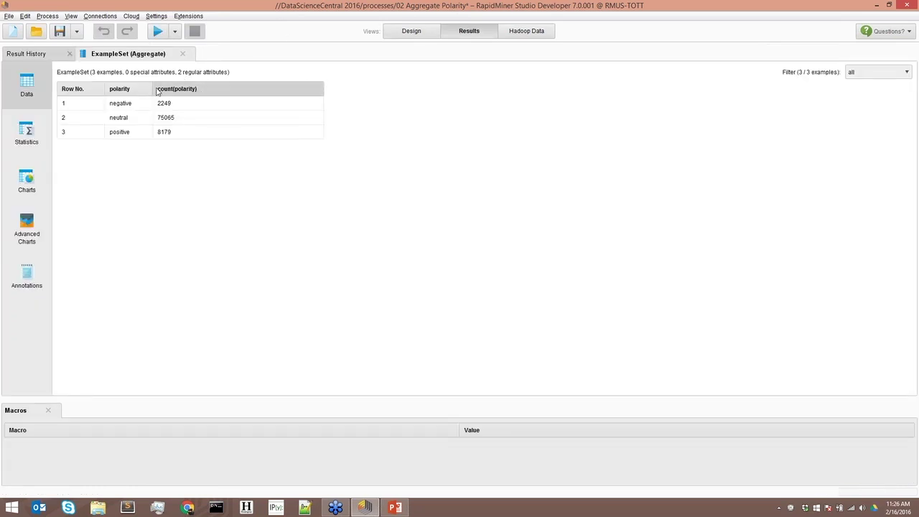
{"action": "left_click_drag", "start_coordinate": [155, 88], "coordinate": [189, 88]}
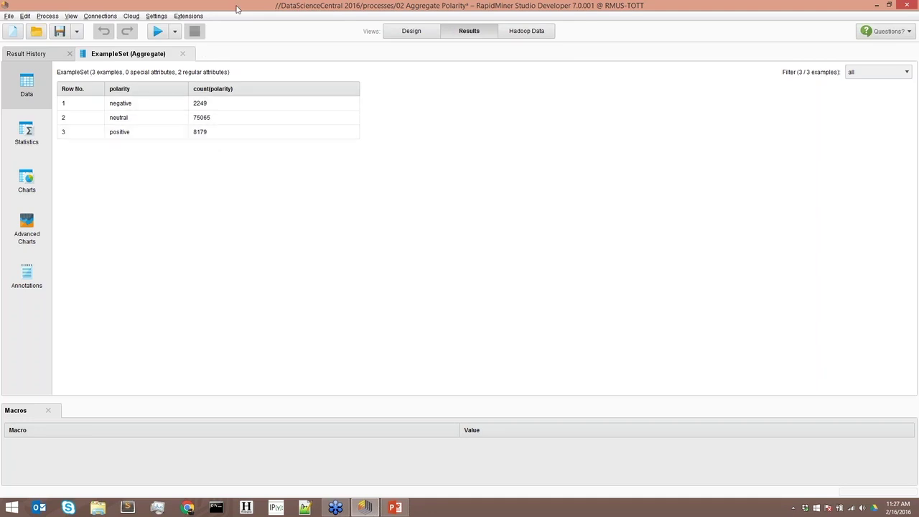
{"action": "left_click", "coordinate": [407, 33]}
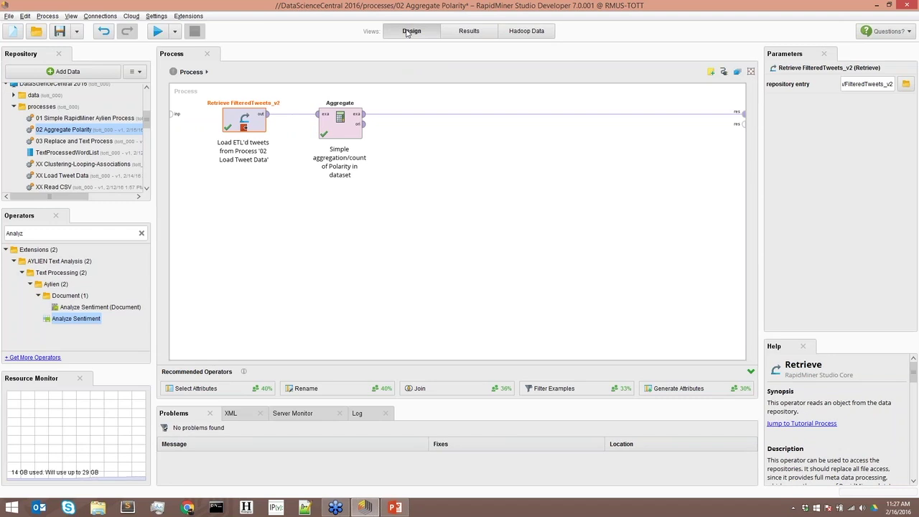
Open 03 Replace and Text Process, discarding 02's unsaved changes, and enter its 2nd ETL subprocess
{"action": "left_click", "coordinate": [79, 142]}
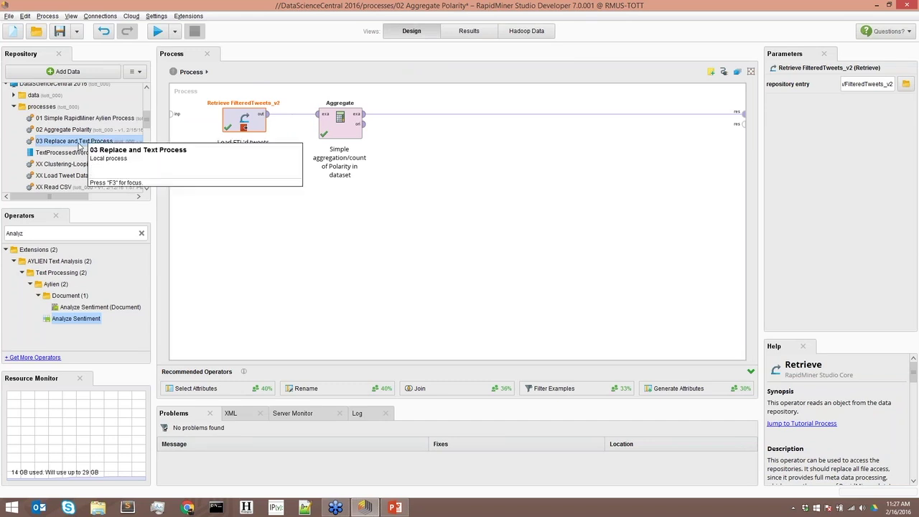
{"action": "right_click", "coordinate": [79, 145]}
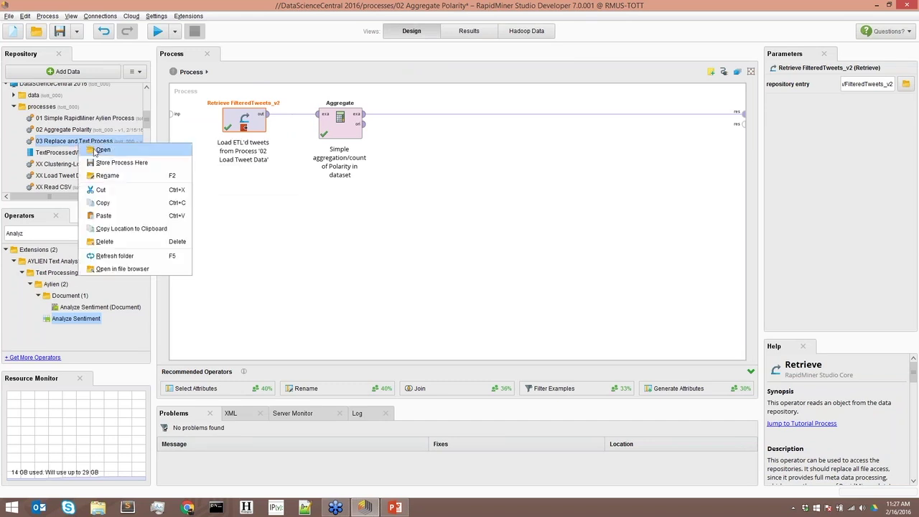
{"action": "left_click", "coordinate": [95, 148]}
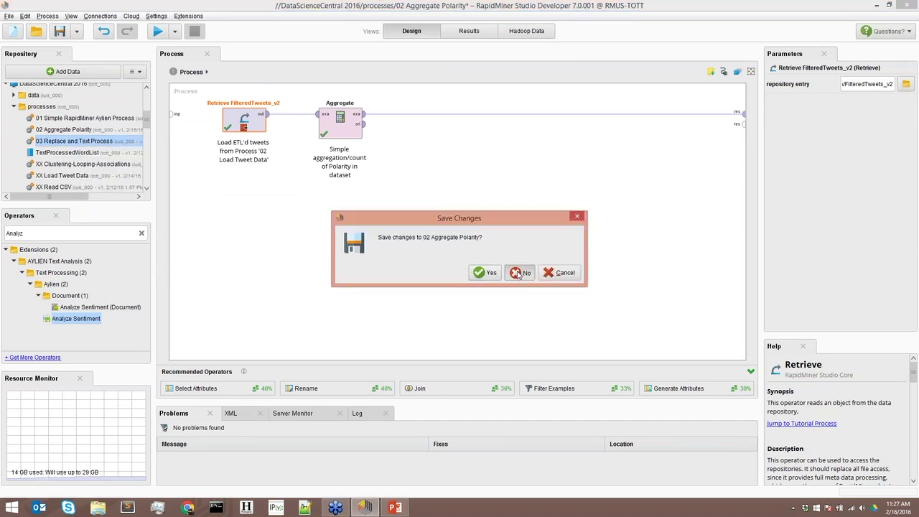
{"action": "left_click", "coordinate": [518, 274]}
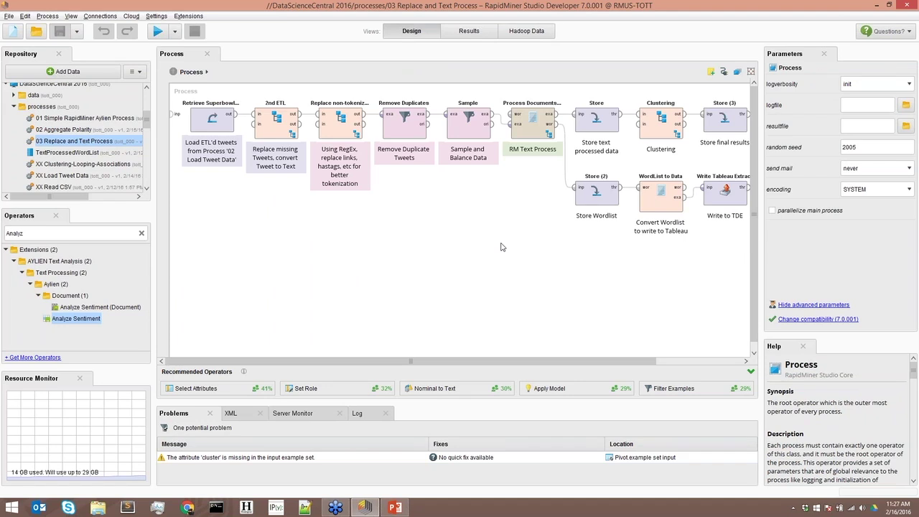
{"action": "left_click", "coordinate": [221, 128]}
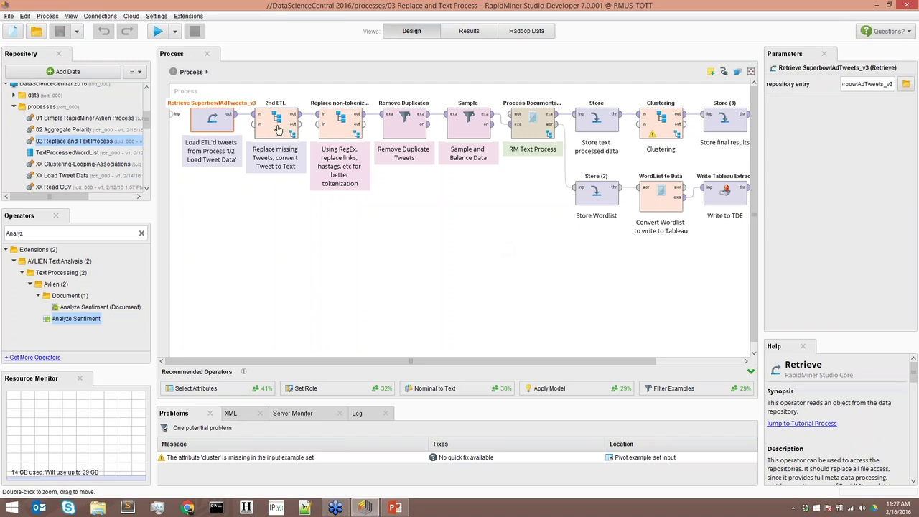
{"action": "double_click", "coordinate": [278, 130]}
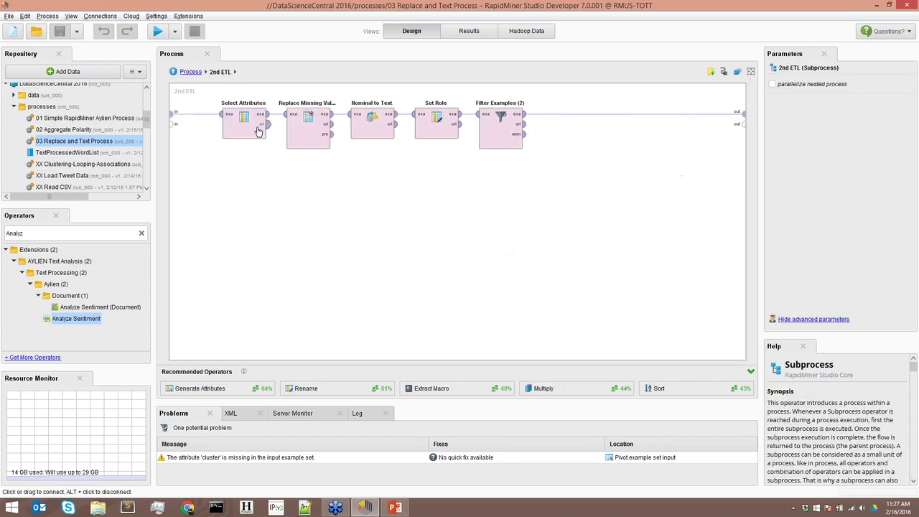
Shift Select Attributes right, review Replace Missing Values, Nominal to Text and Filter Examples (2), then return to top level
{"action": "left_click", "coordinate": [211, 127]}
{"action": "left_click_drag", "start_coordinate": [227, 137], "coordinate": [259, 136]}
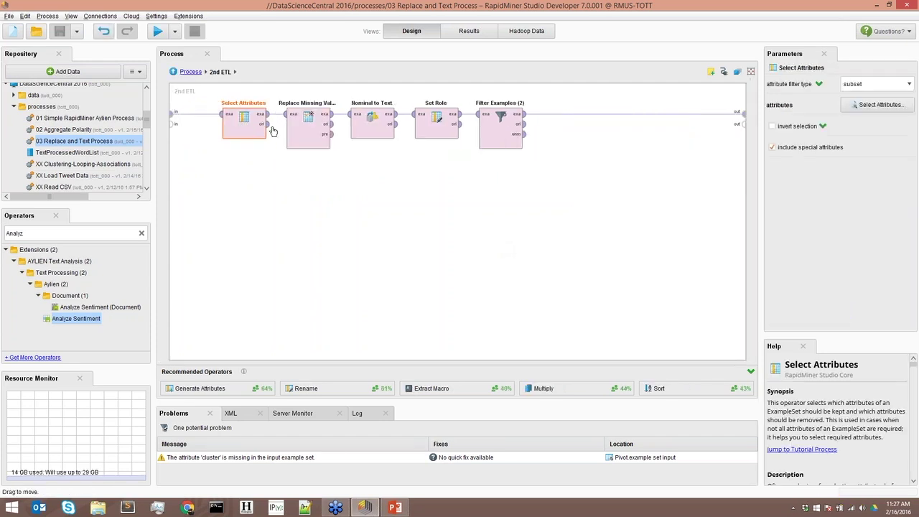
{"action": "left_click", "coordinate": [306, 127]}
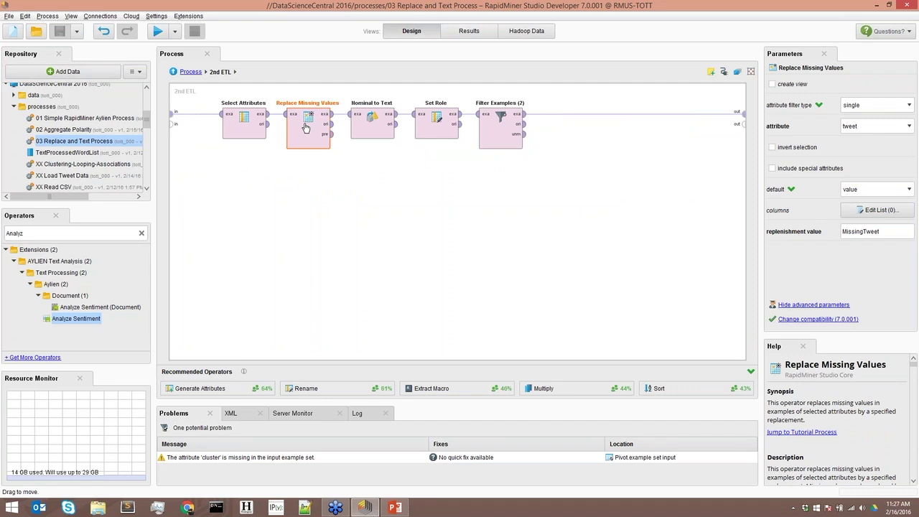
{"action": "left_click", "coordinate": [858, 233]}
{"action": "left_click", "coordinate": [366, 127]}
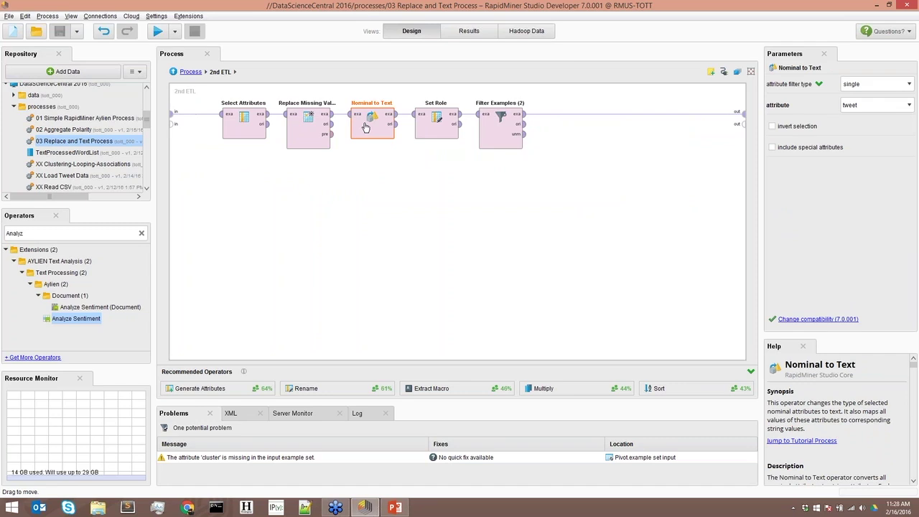
{"action": "left_click", "coordinate": [506, 127]}
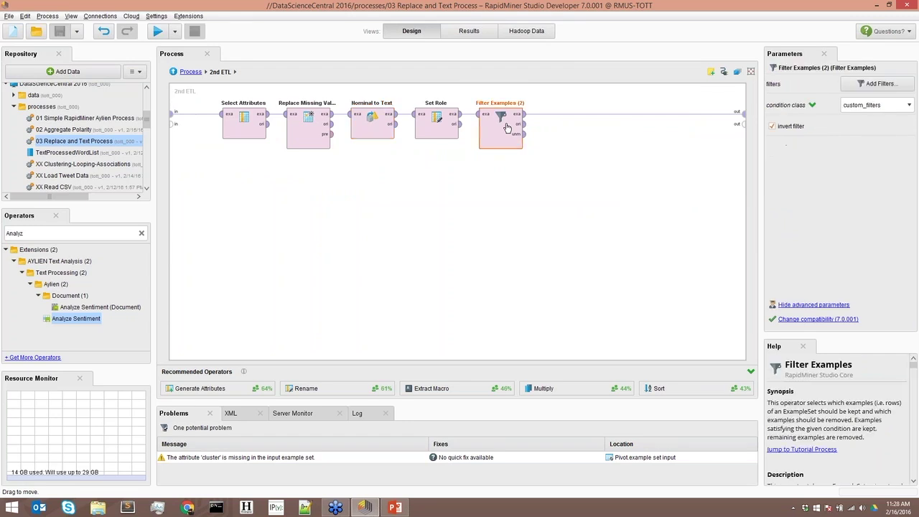
{"action": "left_click", "coordinate": [173, 73]}
Enter Replace non-tokenizable words and review the Replace links http.* pattern and Replace (2) hashtag settings
{"action": "left_click", "coordinate": [340, 121]}
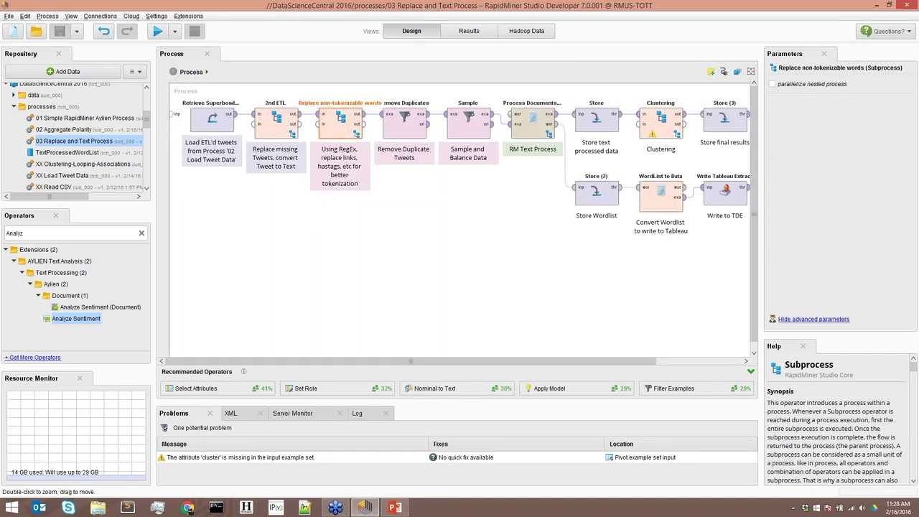
{"action": "double_click", "coordinate": [340, 120]}
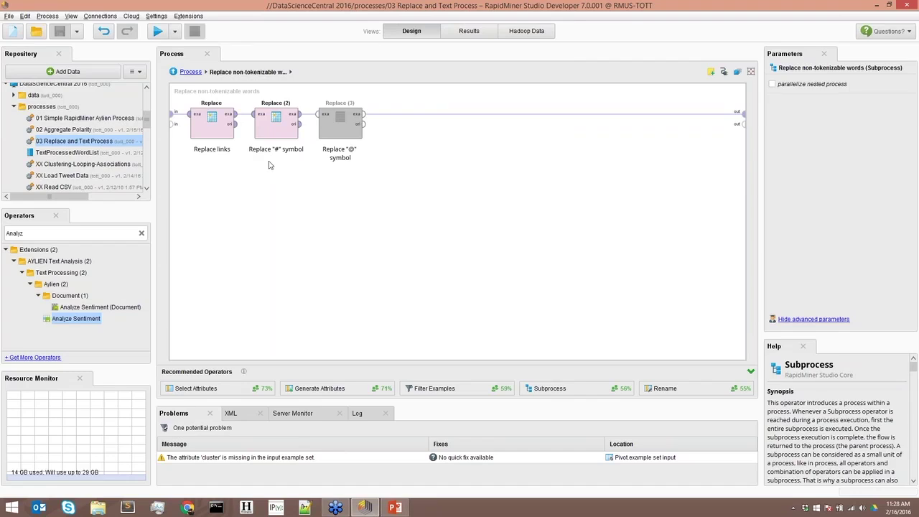
{"action": "left_click", "coordinate": [221, 129]}
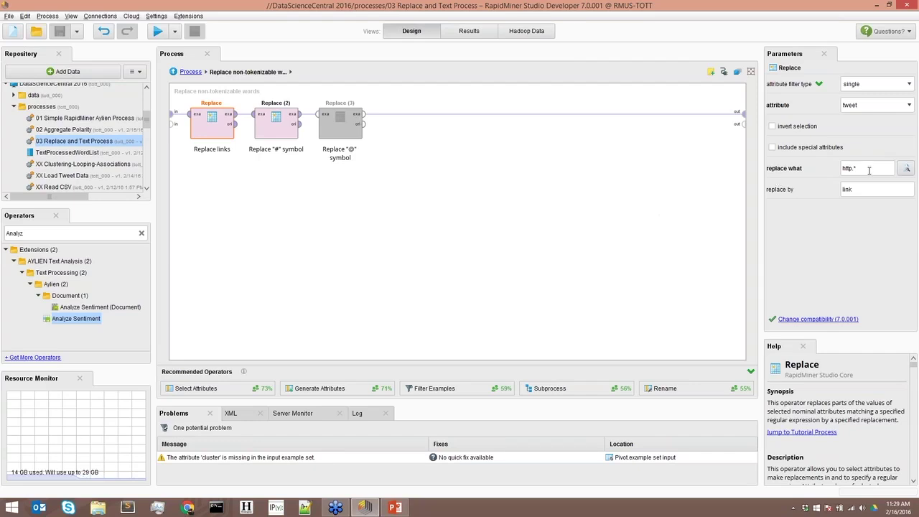
{"action": "left_click_drag", "start_coordinate": [868, 170], "coordinate": [843, 169]}
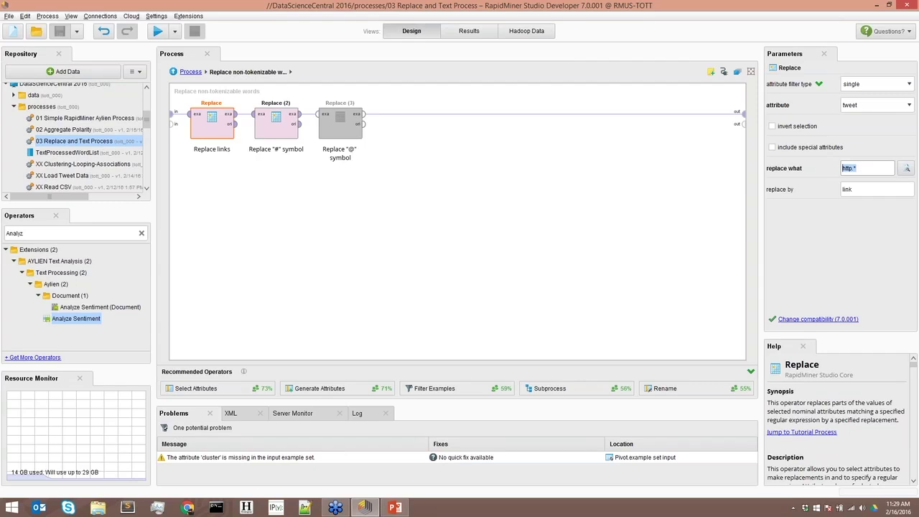
{"action": "left_click", "coordinate": [879, 191]}
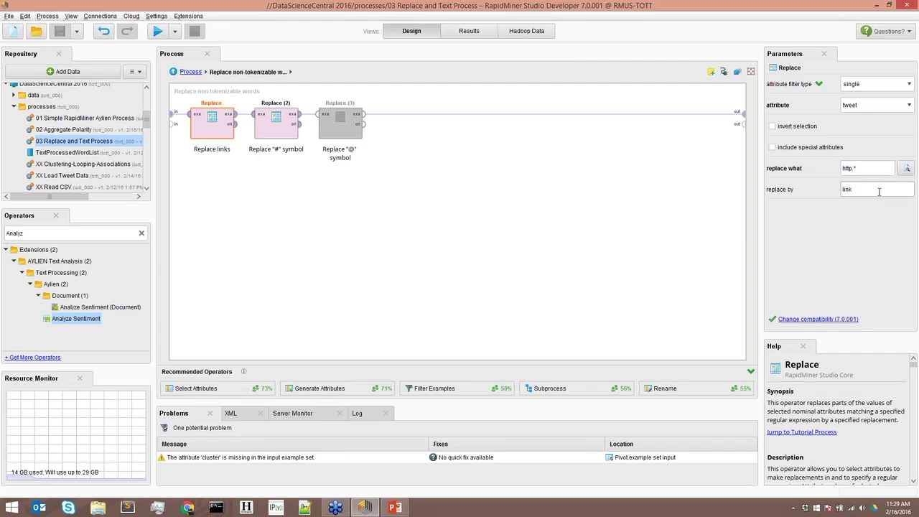
{"action": "left_click", "coordinate": [276, 120]}
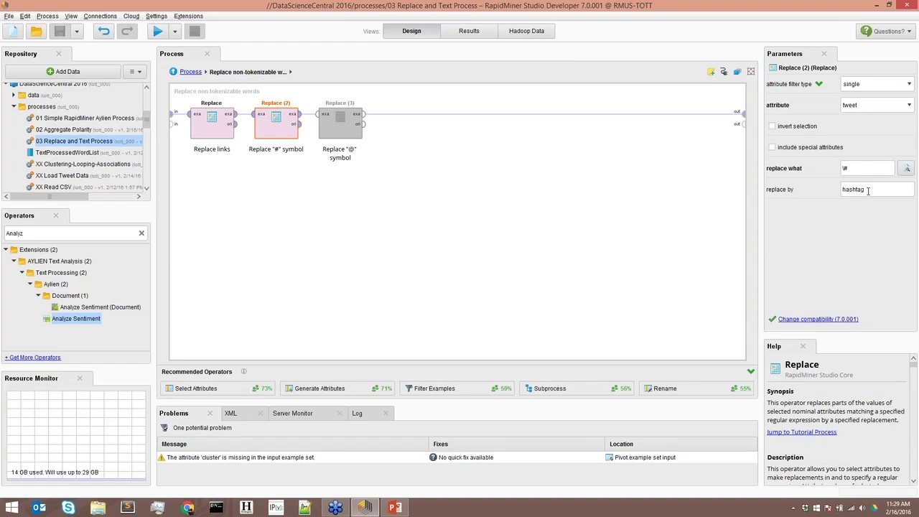
Move the disabled @-symbol Replace (3) below the replace chain and return to the top-level process
{"action": "left_click", "coordinate": [330, 131]}
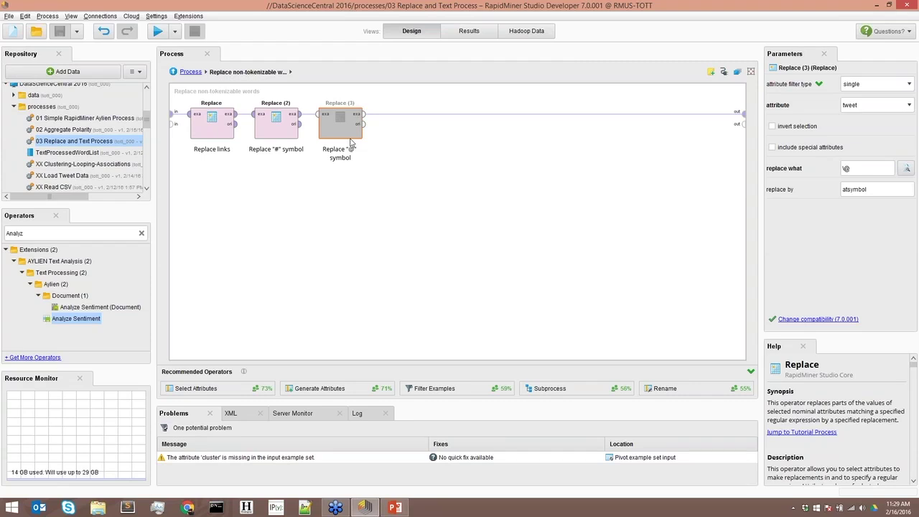
{"action": "left_click_drag", "start_coordinate": [346, 131], "coordinate": [346, 179]}
{"action": "right_click", "coordinate": [335, 177]}
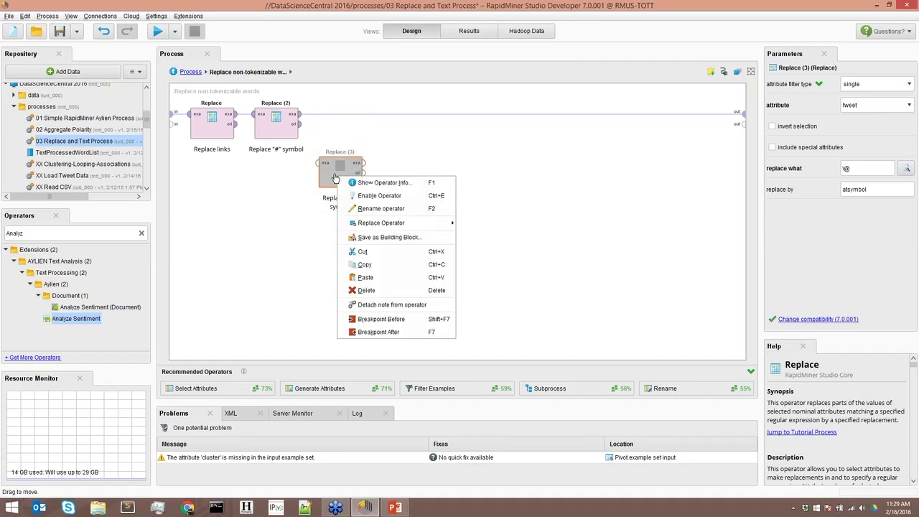
{"action": "left_click", "coordinate": [177, 77]}
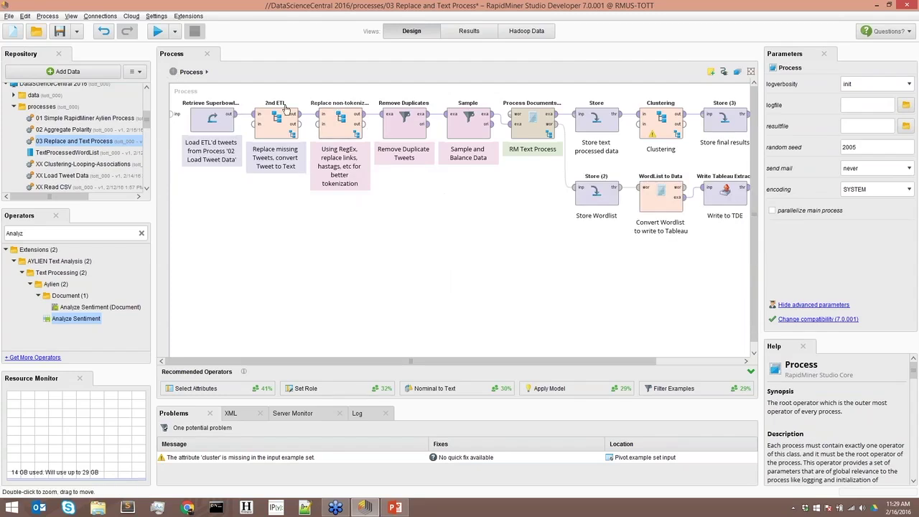
{"action": "left_click", "coordinate": [404, 133]}
{"action": "left_click", "coordinate": [463, 130]}
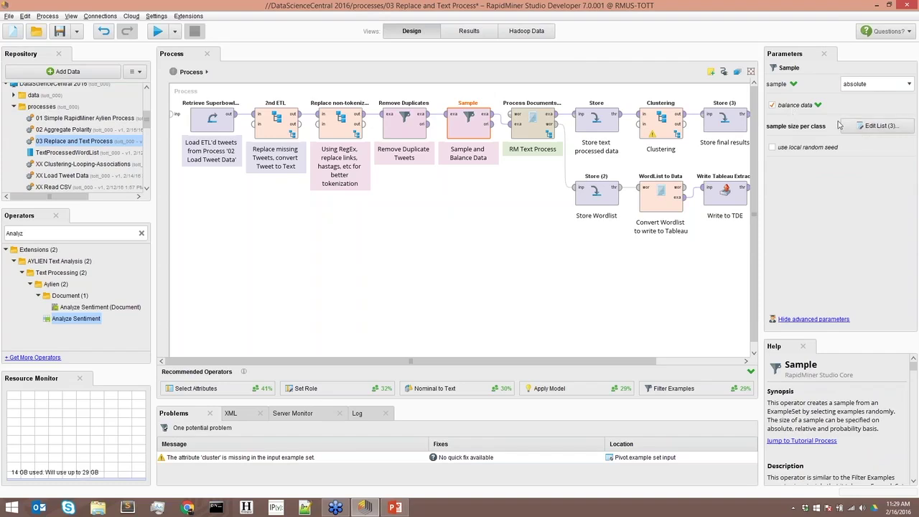
{"action": "left_click", "coordinate": [876, 133]}
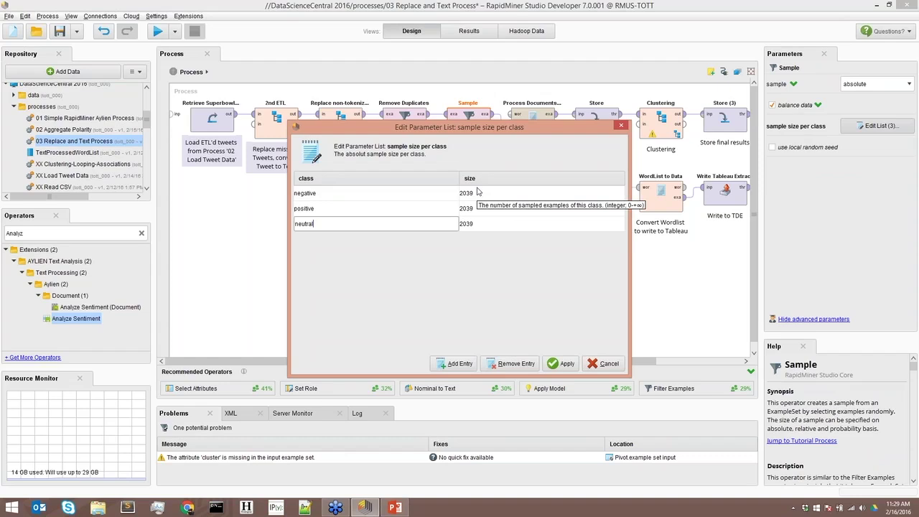
{"action": "left_click_drag", "start_coordinate": [492, 132], "coordinate": [562, 151]}
{"action": "left_click", "coordinate": [646, 371]}
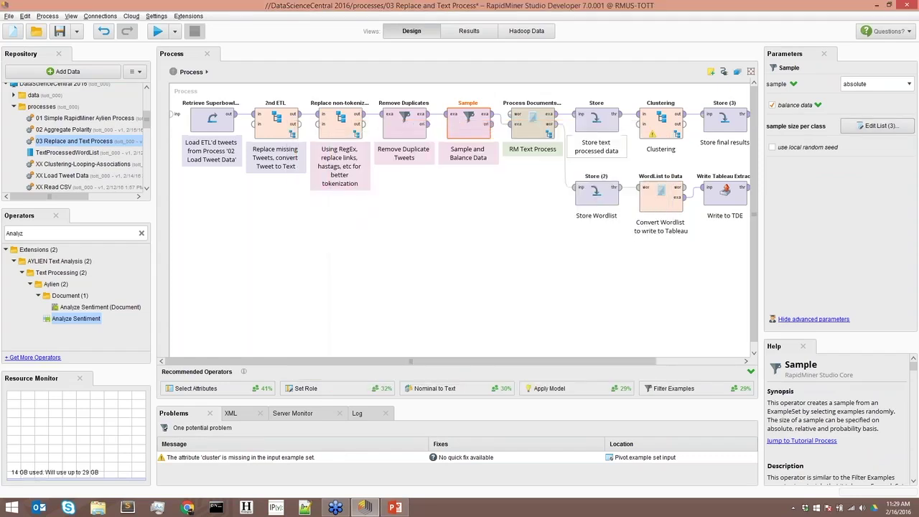
{"action": "left_click", "coordinate": [532, 123]}
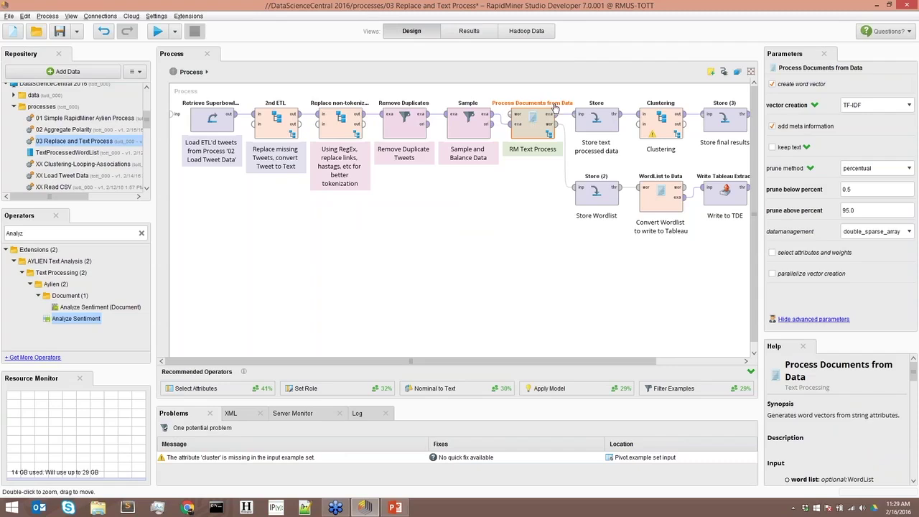
{"action": "left_click", "coordinate": [910, 105]}
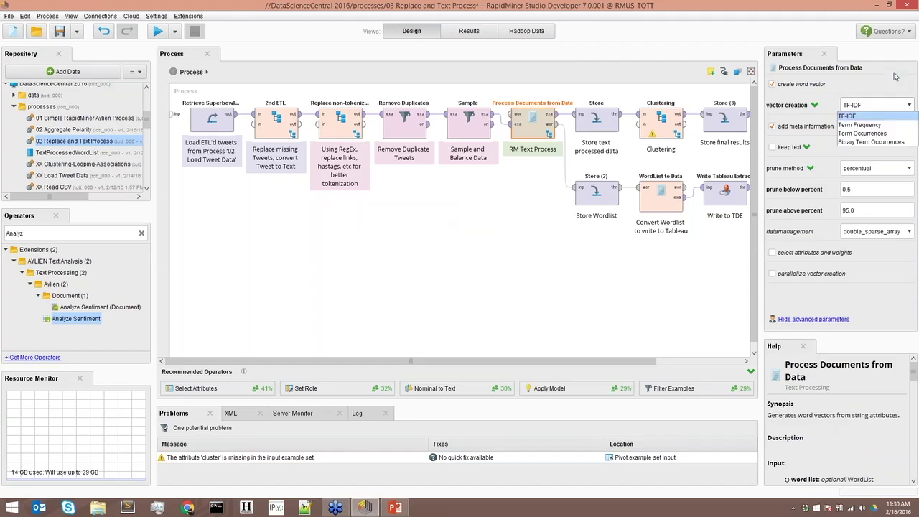
{"action": "left_click", "coordinate": [894, 76]}
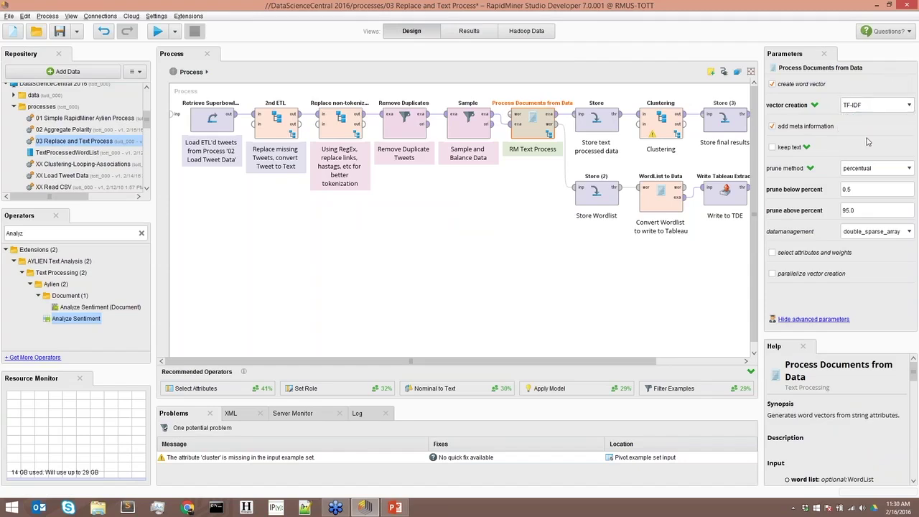
Inside Process Documents from Data, trial Tokenize's specify characters mode, then restore non letters and re-seat it first
{"action": "double_click", "coordinate": [525, 131]}
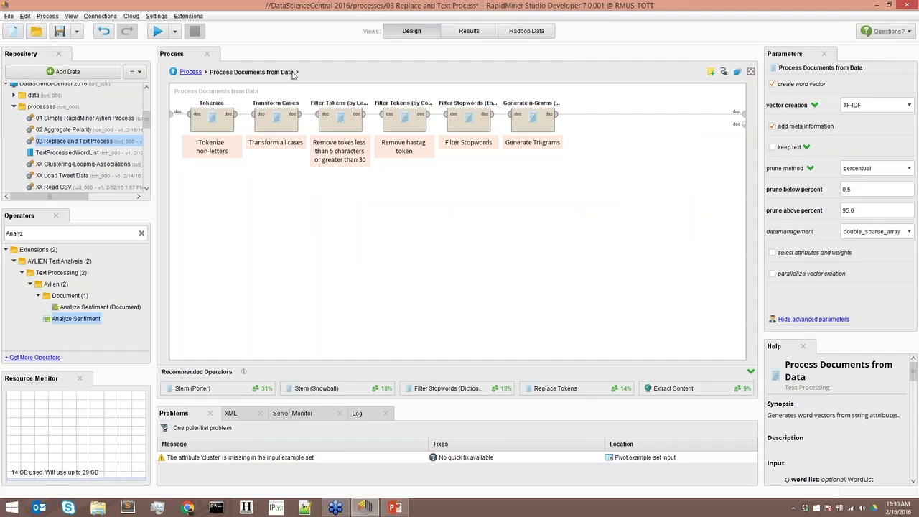
{"action": "left_click_drag", "start_coordinate": [206, 118], "coordinate": [206, 191]}
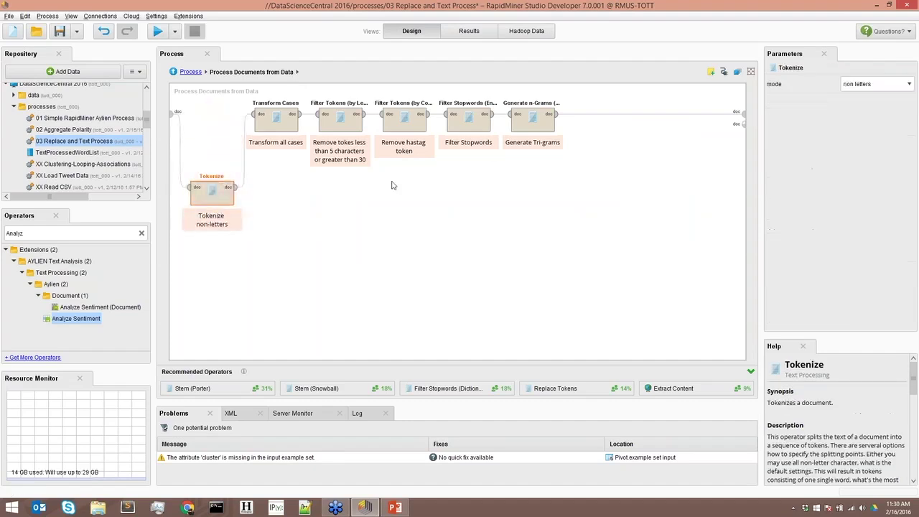
{"action": "left_click", "coordinate": [909, 84]}
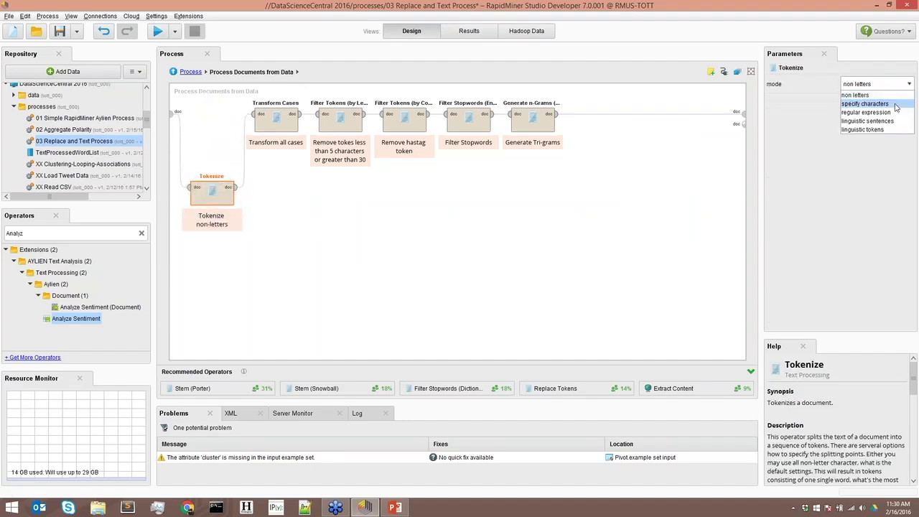
{"action": "left_click", "coordinate": [870, 96]}
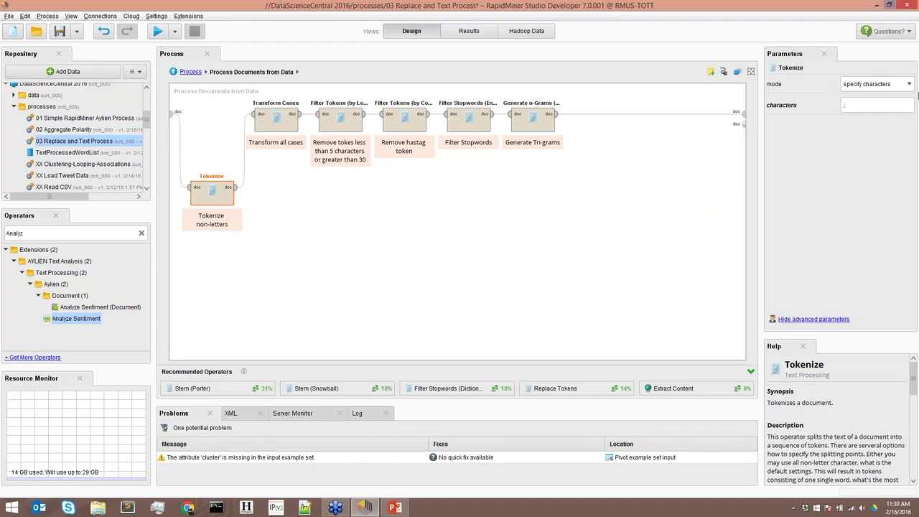
{"action": "left_click", "coordinate": [909, 84]}
{"action": "left_click", "coordinate": [854, 95]}
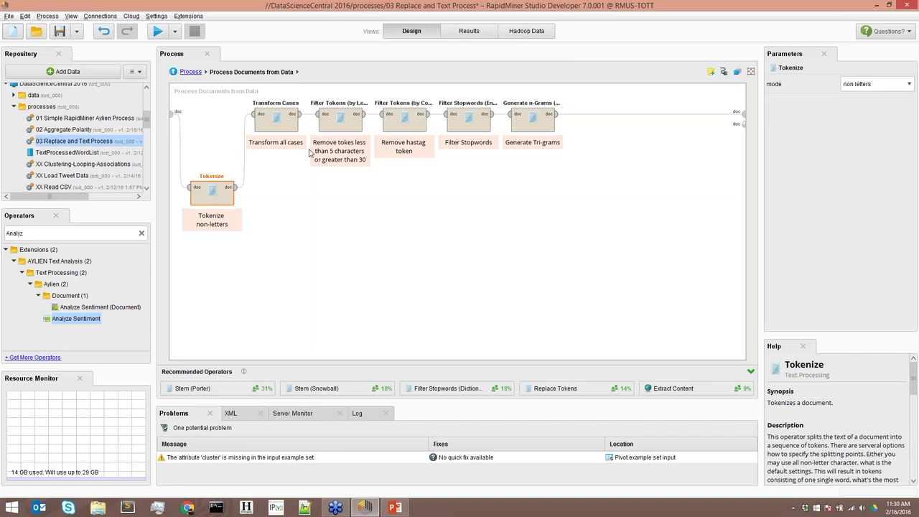
{"action": "left_click_drag", "start_coordinate": [192, 195], "coordinate": [215, 124]}
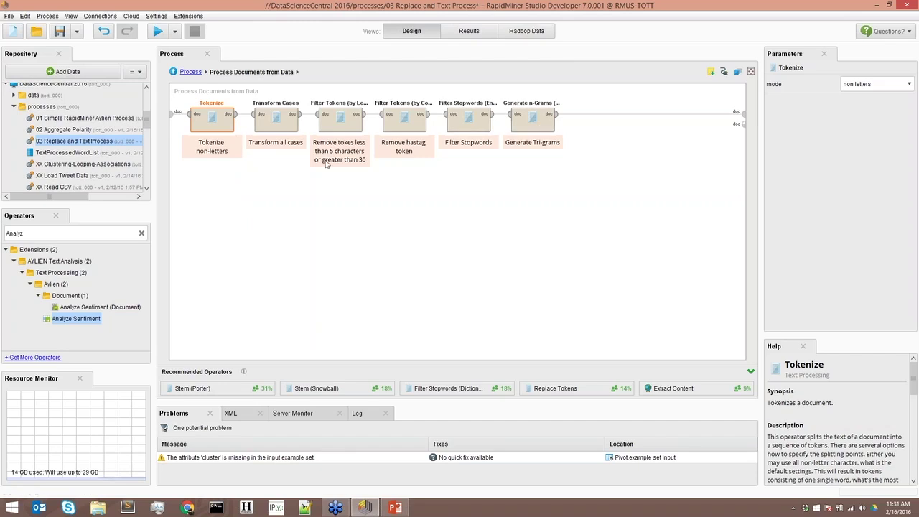
{"action": "triple_click", "coordinate": [99, 233]}
{"action": "type", "text": "Stem"}
{"action": "left_click_drag", "start_coordinate": [61, 272], "coordinate": [211, 237]}
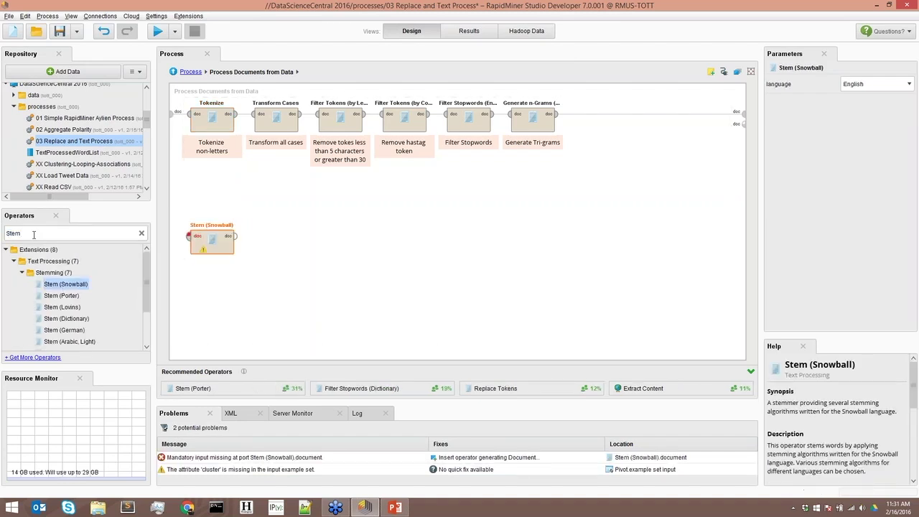
{"action": "triple_click", "coordinate": [34, 234]}
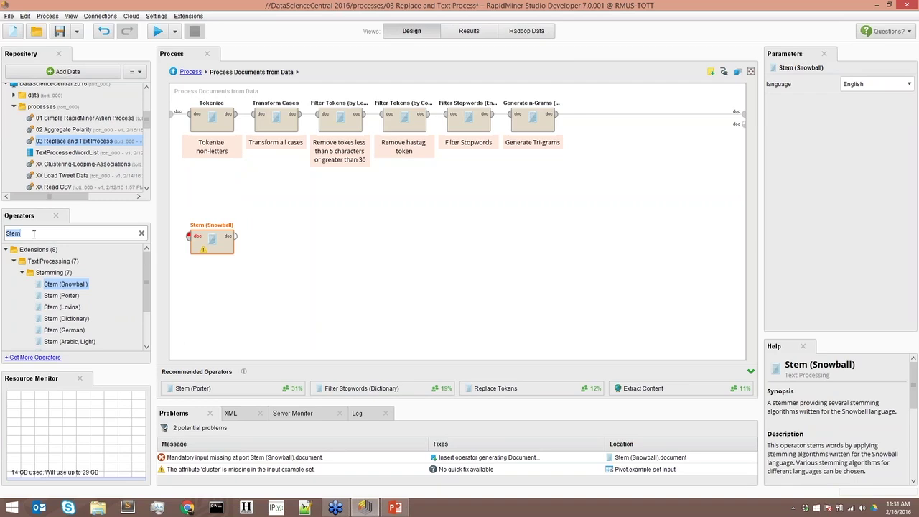
{"action": "type", "text": "Extac"}
{"action": "key", "text": "BackSpace"}
{"action": "key", "text": "BackSpace"}
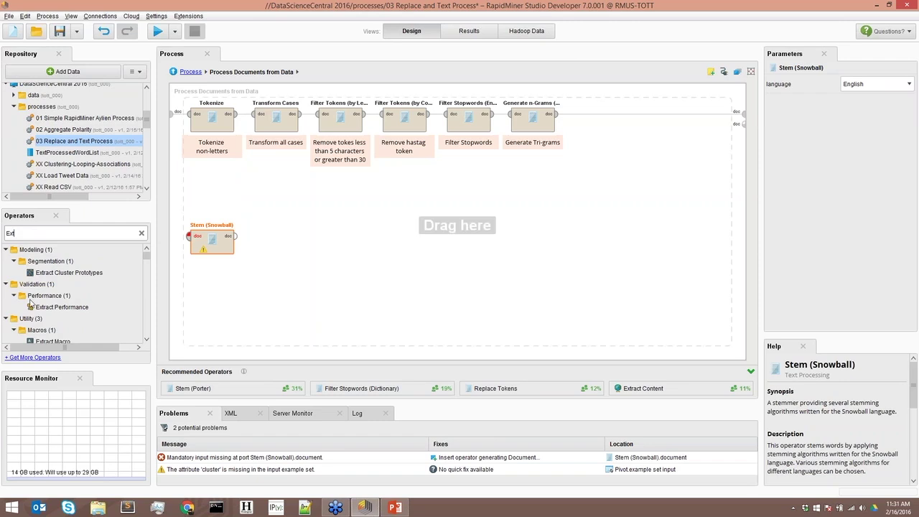
{"action": "scroll", "coordinate": [32, 304], "scroll_direction": "down", "scroll_amount": 5}
{"action": "scroll", "coordinate": [64, 304], "scroll_direction": "down", "scroll_amount": 4}
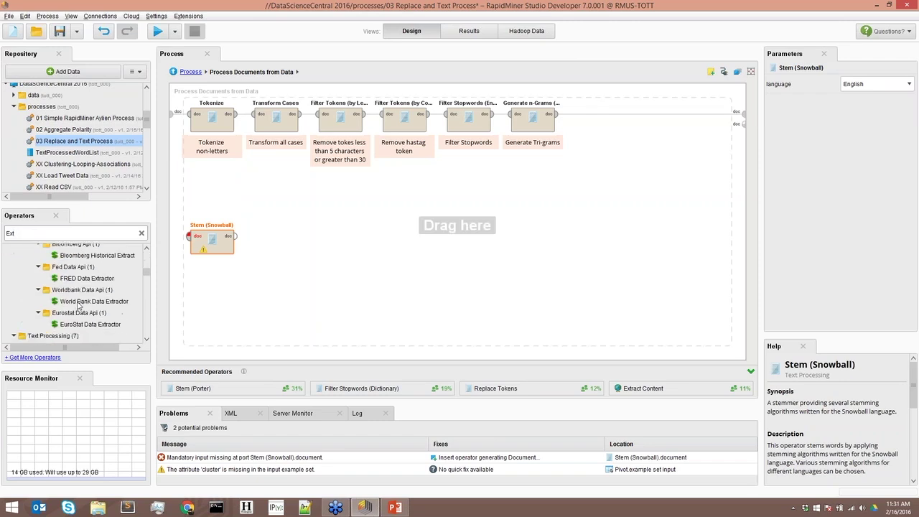
{"action": "left_click", "coordinate": [78, 312]}
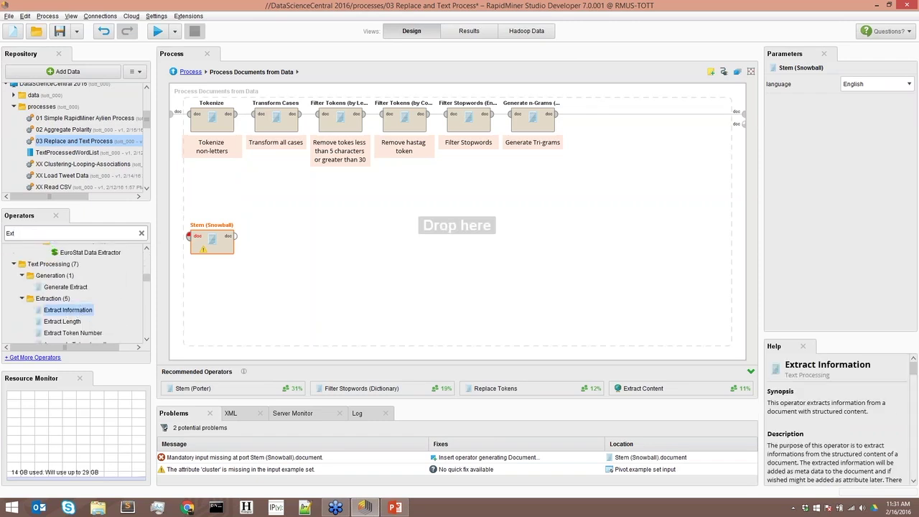
{"action": "left_click_drag", "start_coordinate": [79, 312], "coordinate": [276, 241]}
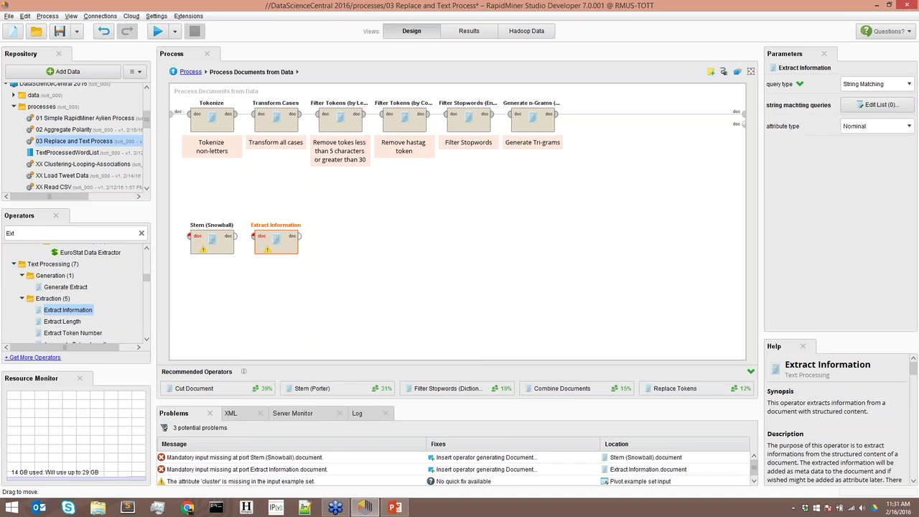
{"action": "left_click_drag", "start_coordinate": [318, 264], "coordinate": [177, 216]}
{"action": "key", "text": "Delete"}
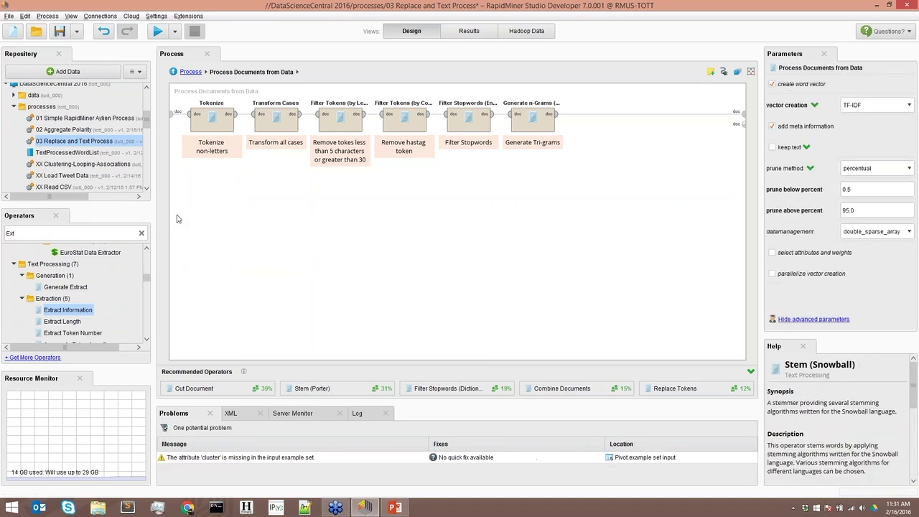
At the top-level process, review Store and Clustering, scroll to the Tableau exports, and run the process
{"action": "left_click", "coordinate": [173, 73]}
{"action": "left_click", "coordinate": [595, 140]}
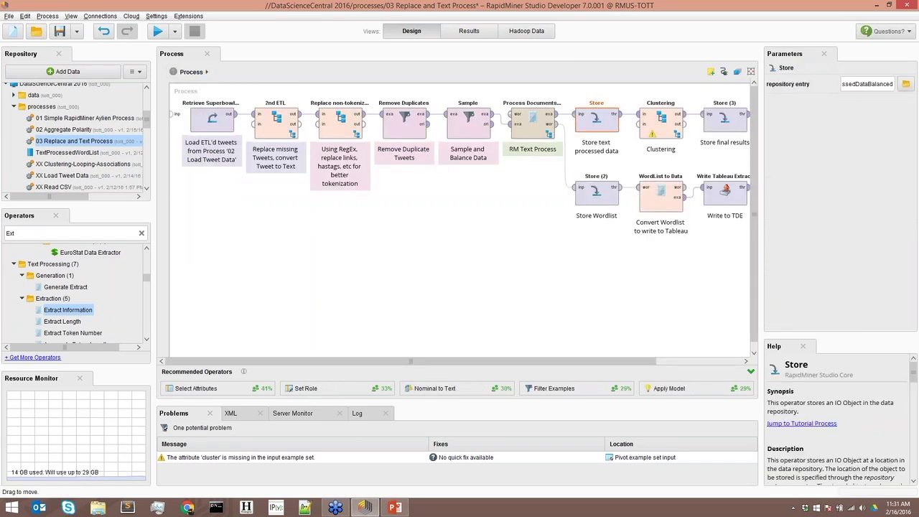
{"action": "left_click", "coordinate": [659, 128]}
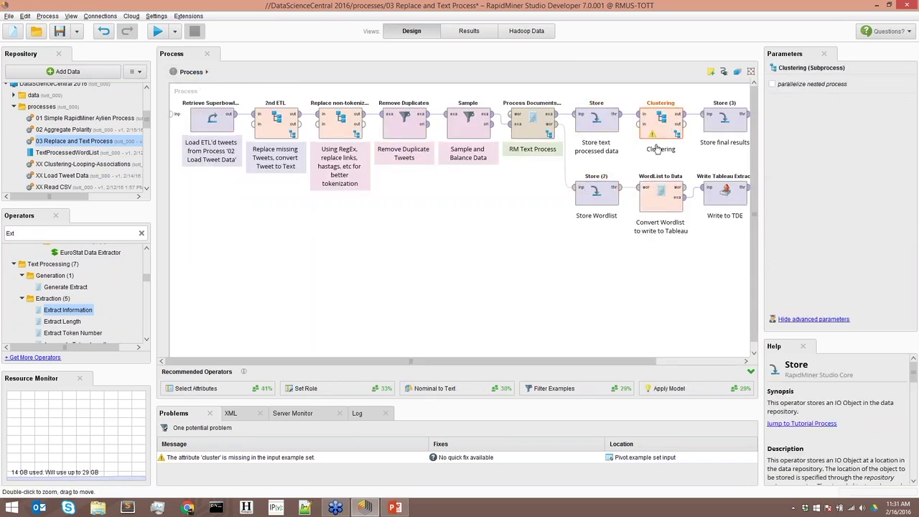
{"action": "left_click", "coordinate": [674, 362]}
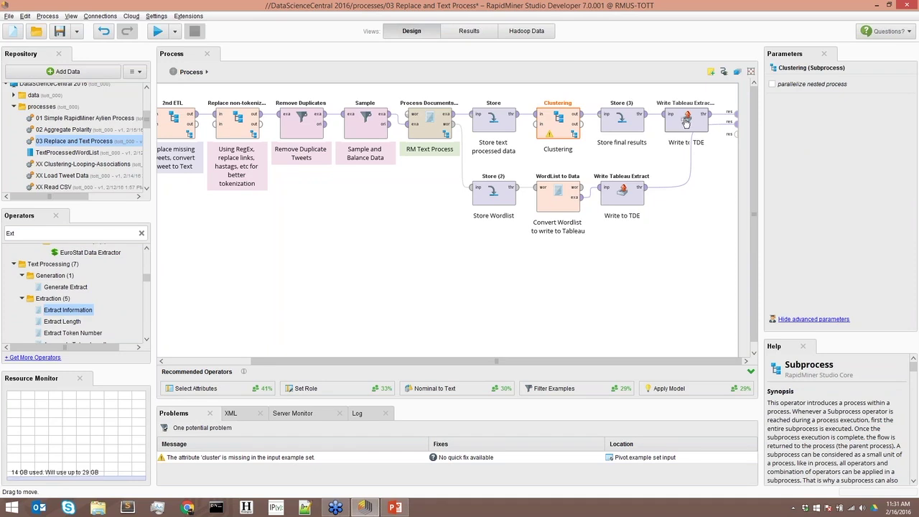
{"action": "left_click", "coordinate": [157, 31]}
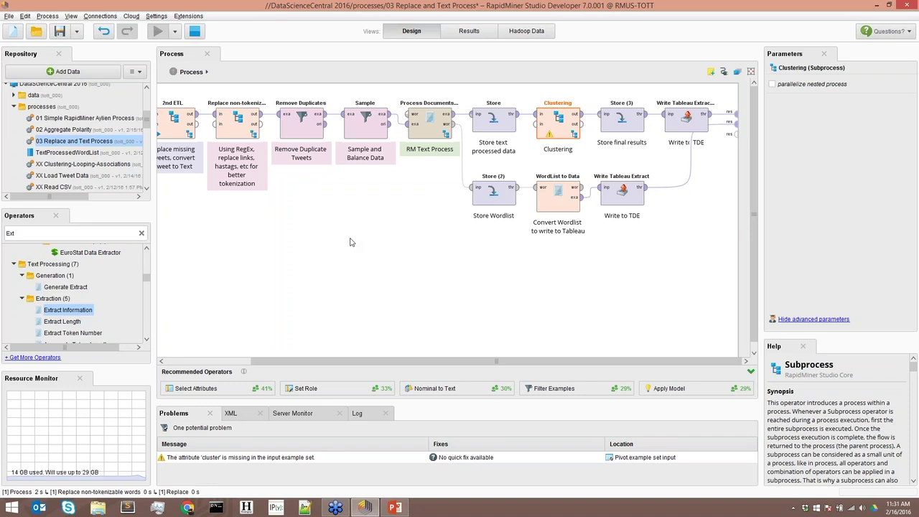
While the process runs, check the second Write Tableau Extract step's settings
{"action": "left_click_drag", "start_coordinate": [277, 360], "coordinate": [273, 361]}
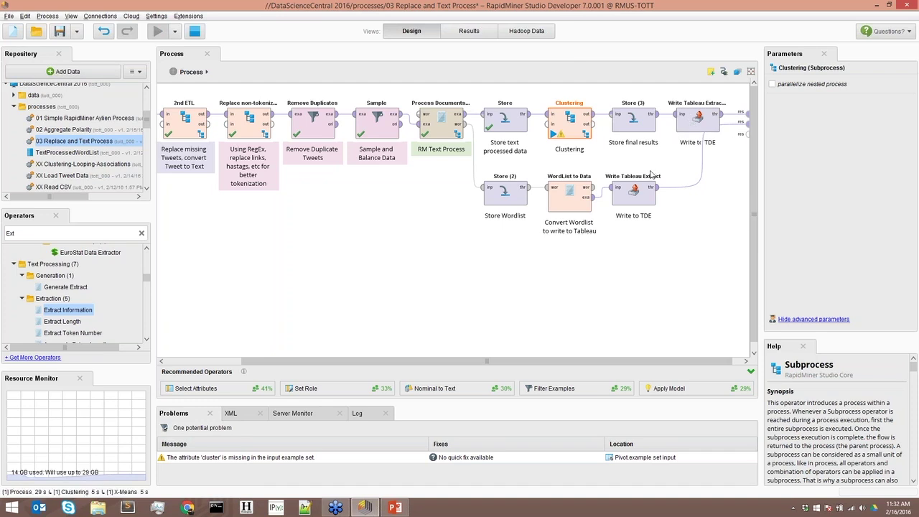
{"action": "left_click", "coordinate": [689, 123]}
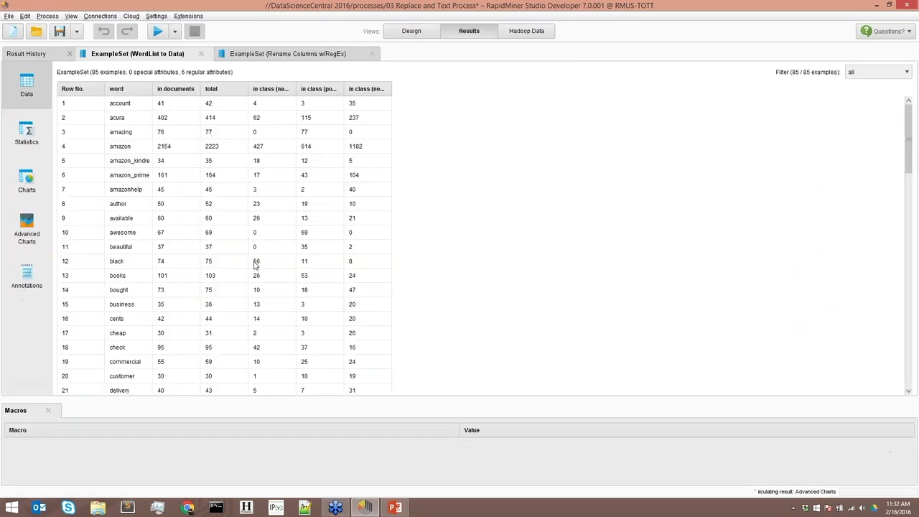
Widen the word, total and class columns and sort the word list by total, largest first
{"action": "left_click", "coordinate": [268, 57]}
{"action": "left_click", "coordinate": [179, 53]}
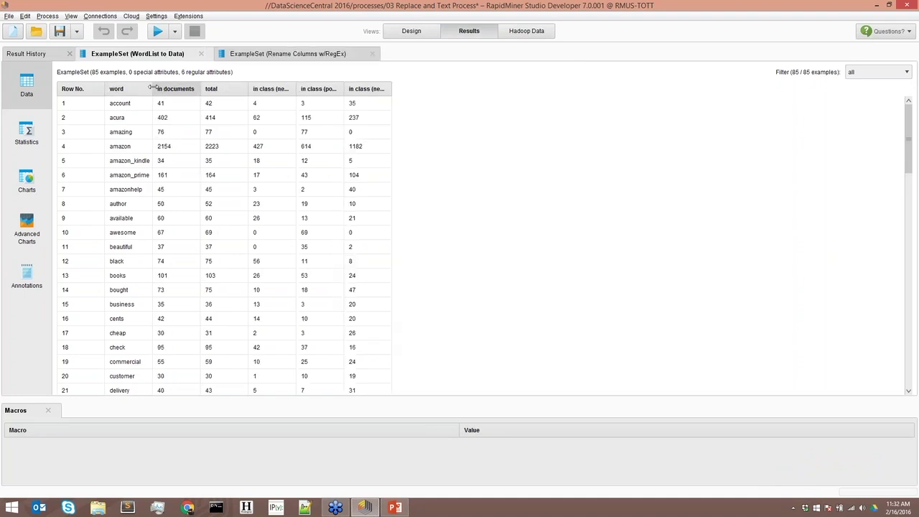
{"action": "left_click_drag", "start_coordinate": [151, 87], "coordinate": [186, 87]}
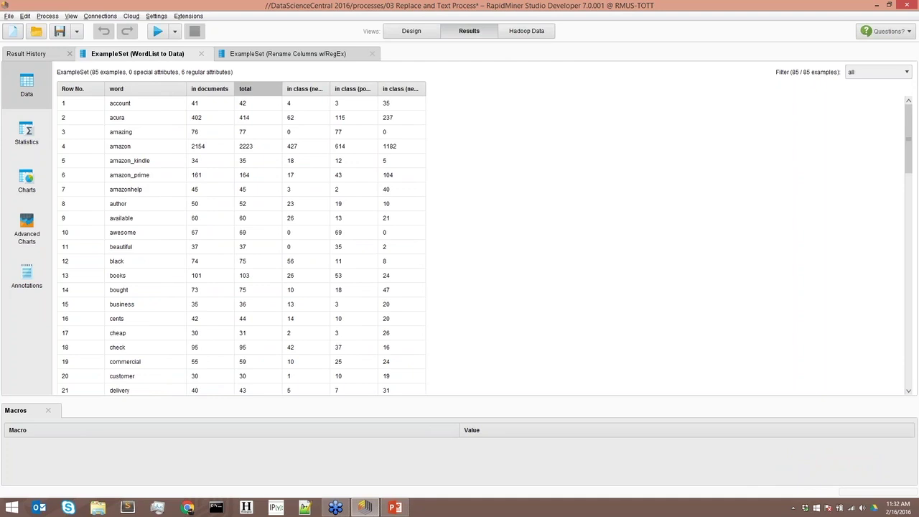
{"action": "left_click", "coordinate": [252, 89]}
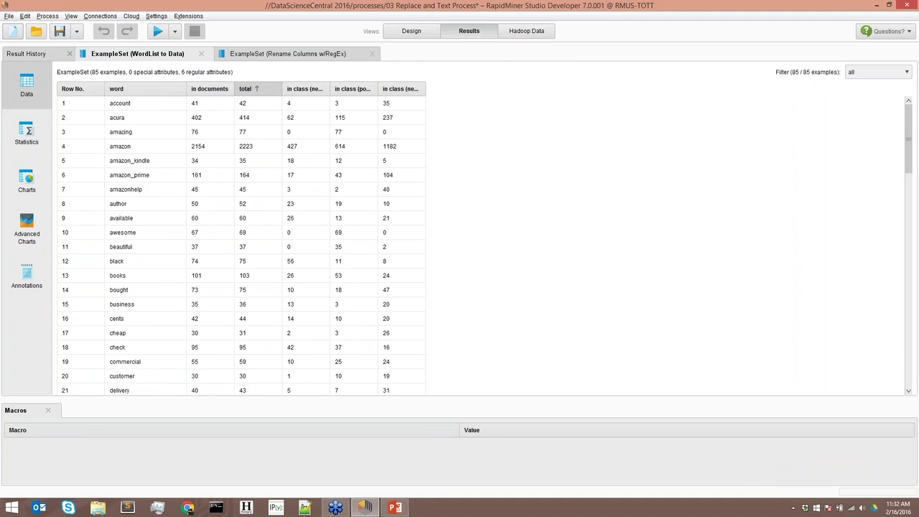
{"action": "left_click", "coordinate": [151, 89]}
{"action": "left_click", "coordinate": [226, 93]}
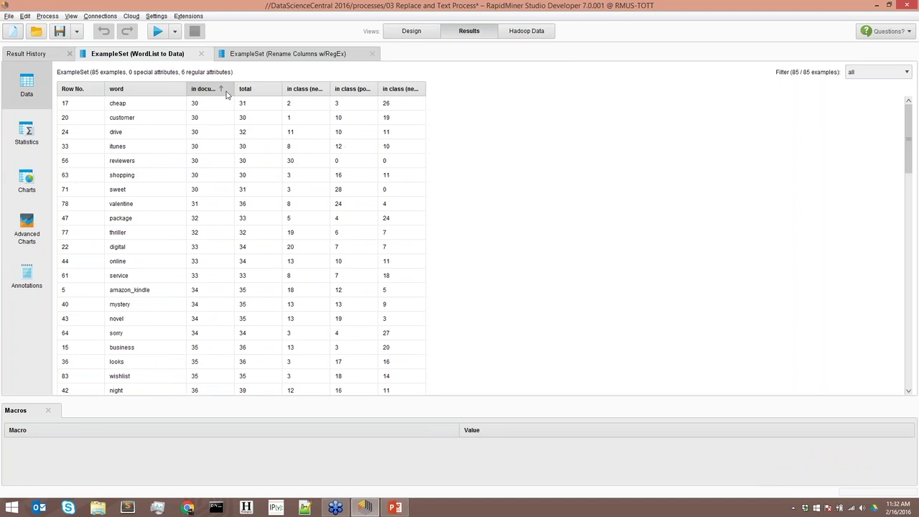
{"action": "left_click", "coordinate": [268, 91]}
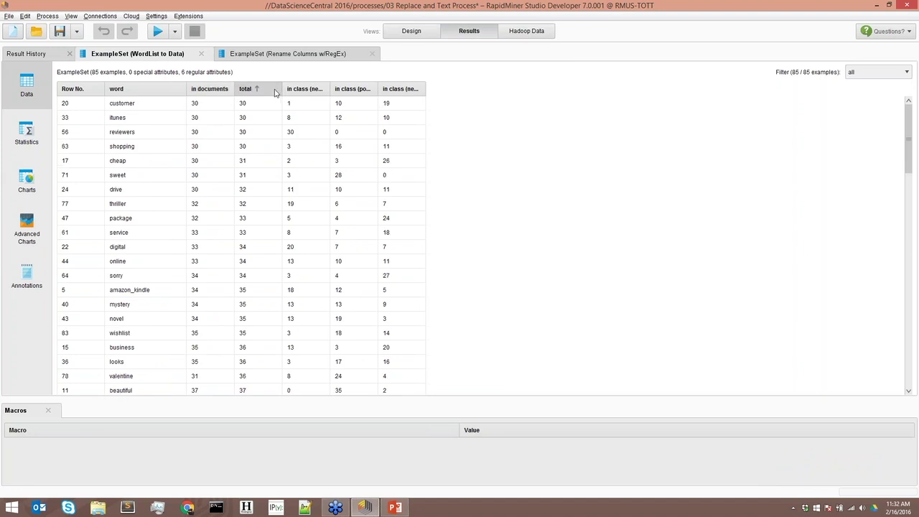
{"action": "left_click", "coordinate": [276, 90]}
{"action": "left_click_drag", "start_coordinate": [293, 88], "coordinate": [392, 90]}
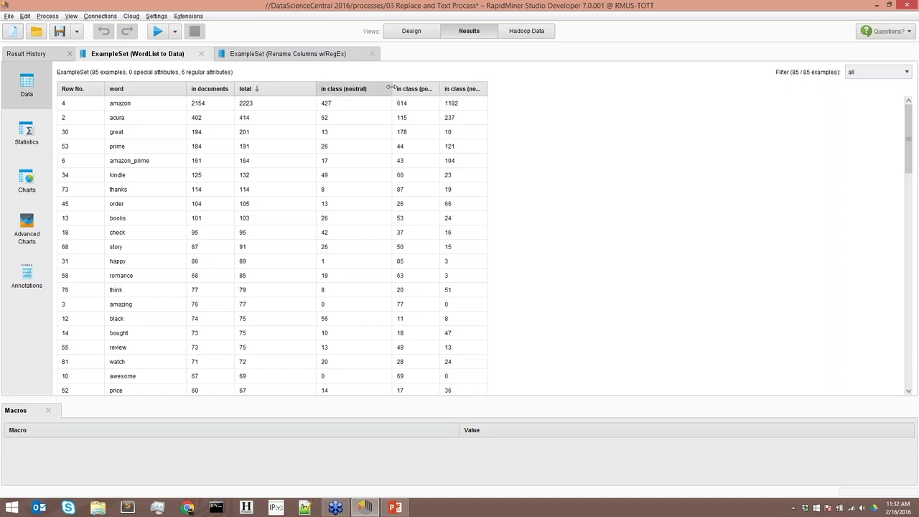
{"action": "left_click_drag", "start_coordinate": [486, 90], "coordinate": [543, 89]}
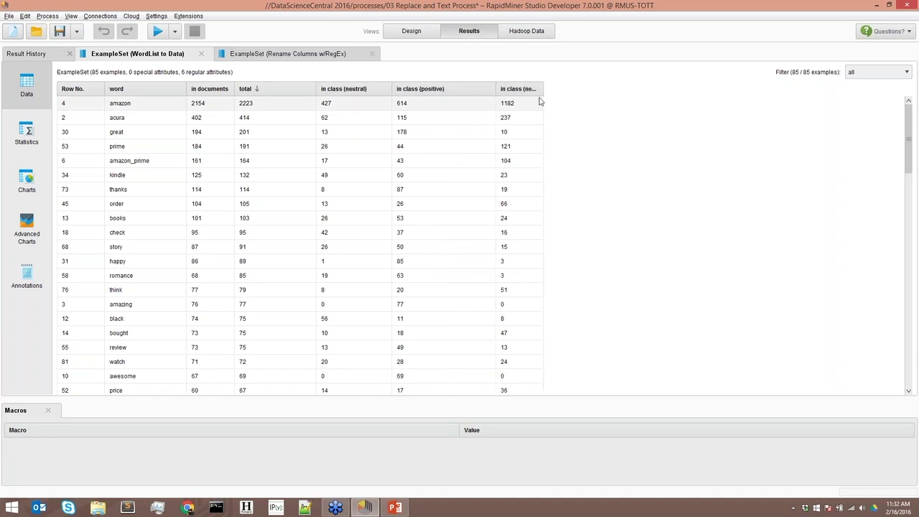
{"action": "left_click_drag", "start_coordinate": [440, 90], "coordinate": [495, 89]}
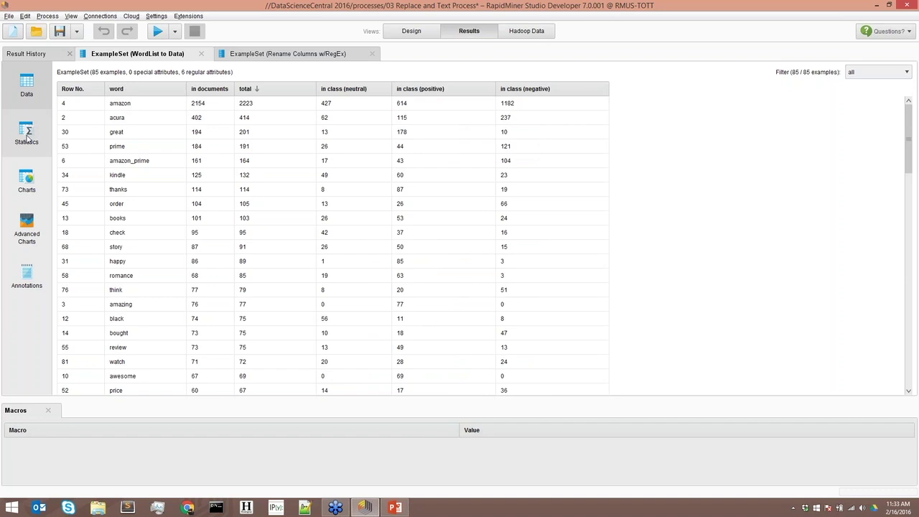
Point out amazon, acura, amazon_prime, books and order, then show the Rename Columns w/RegEx result
{"action": "left_click", "coordinate": [144, 104]}
{"action": "left_click", "coordinate": [143, 117]}
{"action": "left_click", "coordinate": [147, 104]}
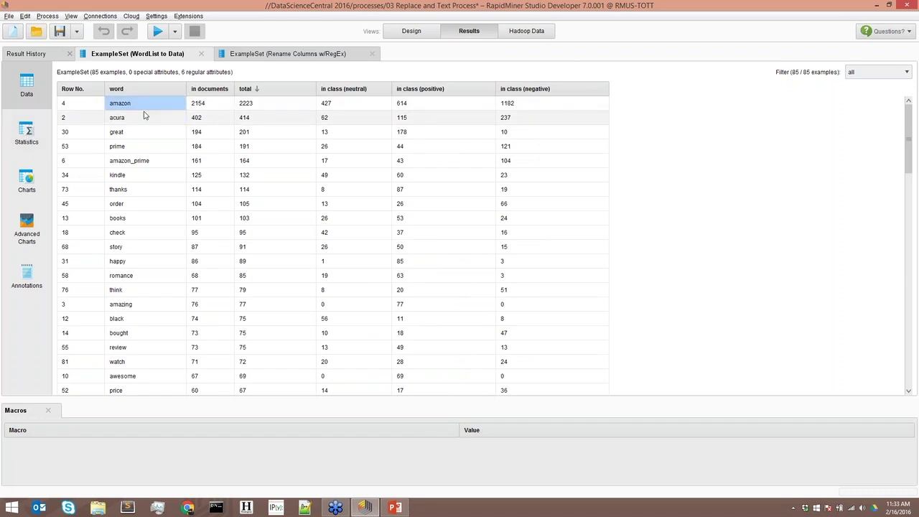
{"action": "left_click", "coordinate": [144, 116]}
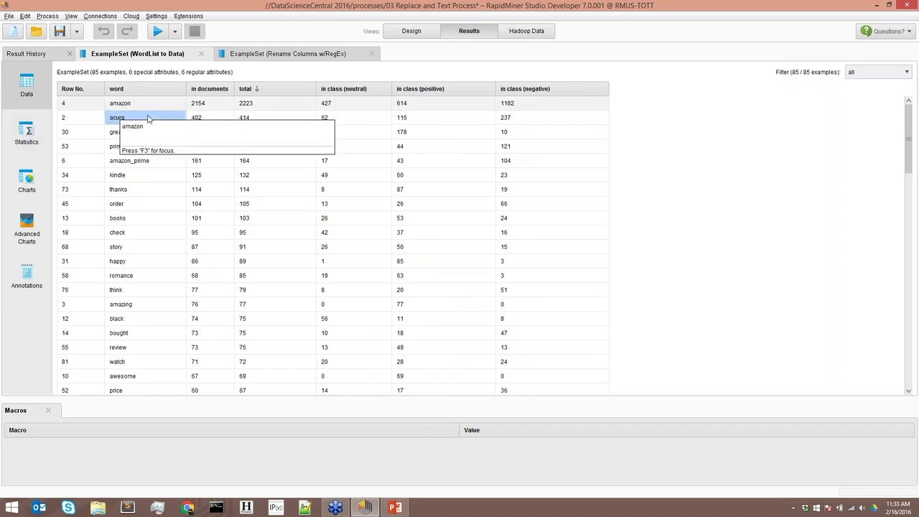
{"action": "left_click", "coordinate": [147, 160]}
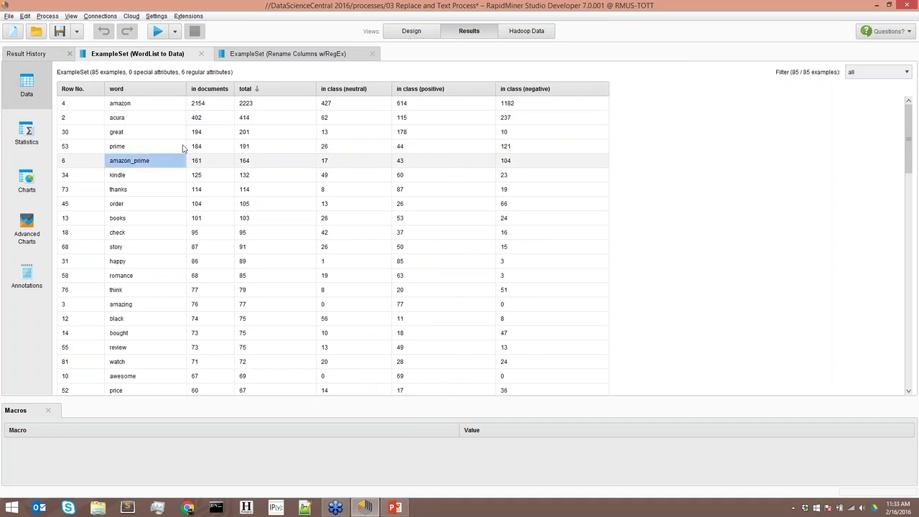
{"action": "left_click", "coordinate": [145, 217]}
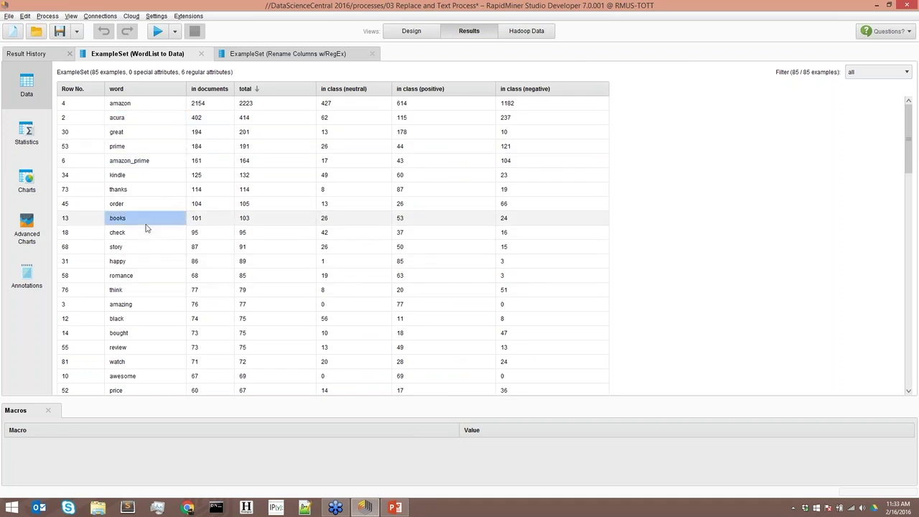
{"action": "left_click", "coordinate": [144, 204]}
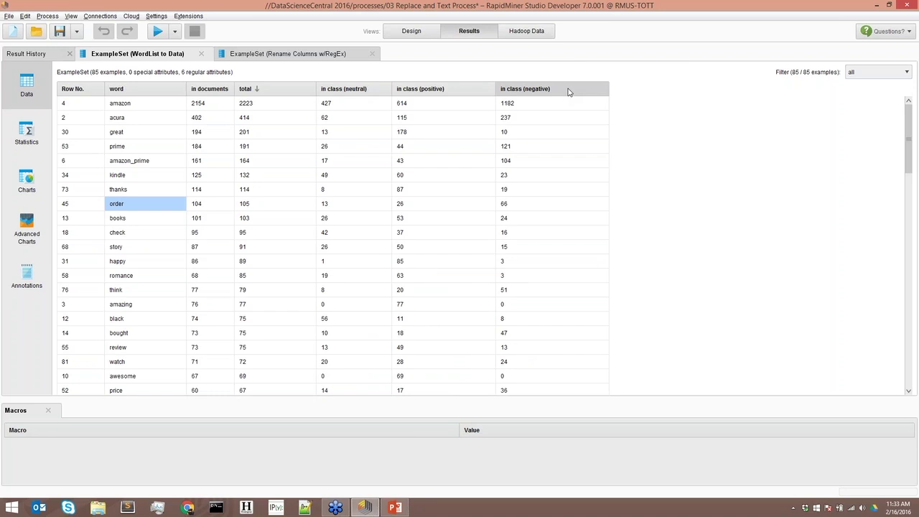
{"action": "mouse_move", "coordinate": [567, 91]}
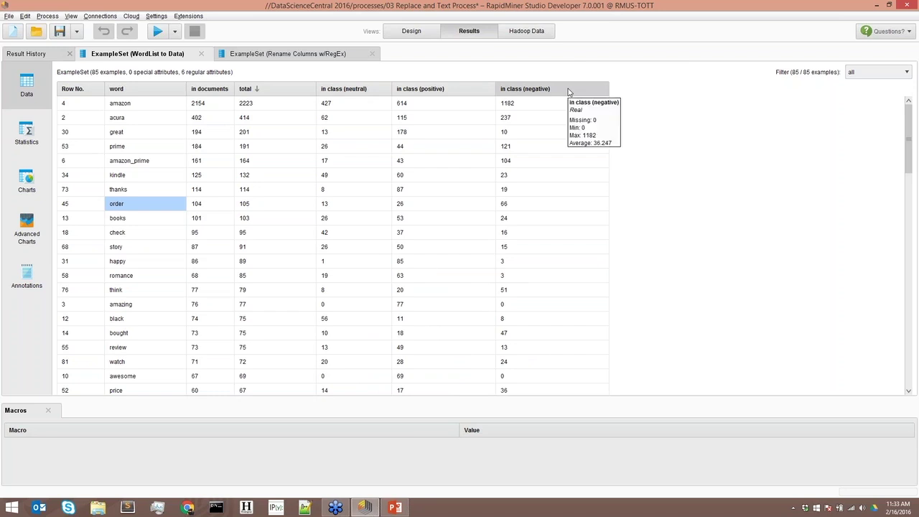
{"action": "left_click", "coordinate": [260, 55]}
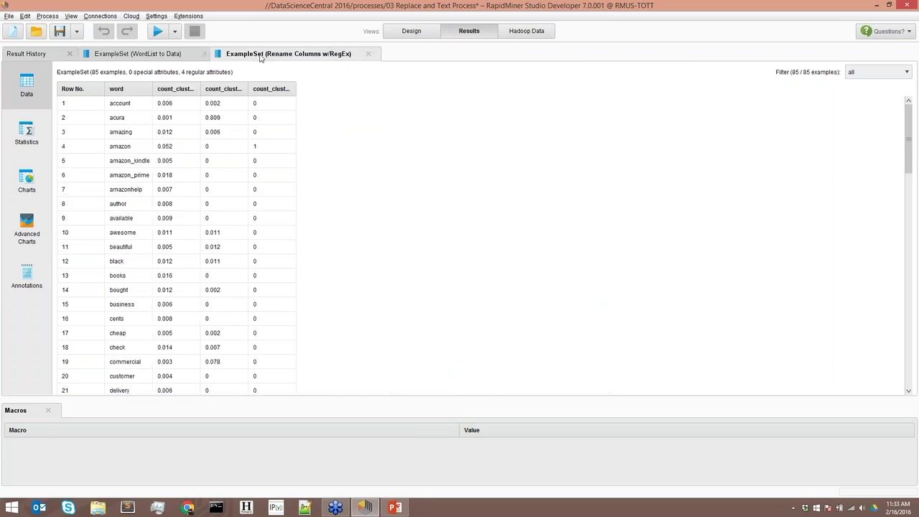
{"action": "left_click", "coordinate": [422, 31]}
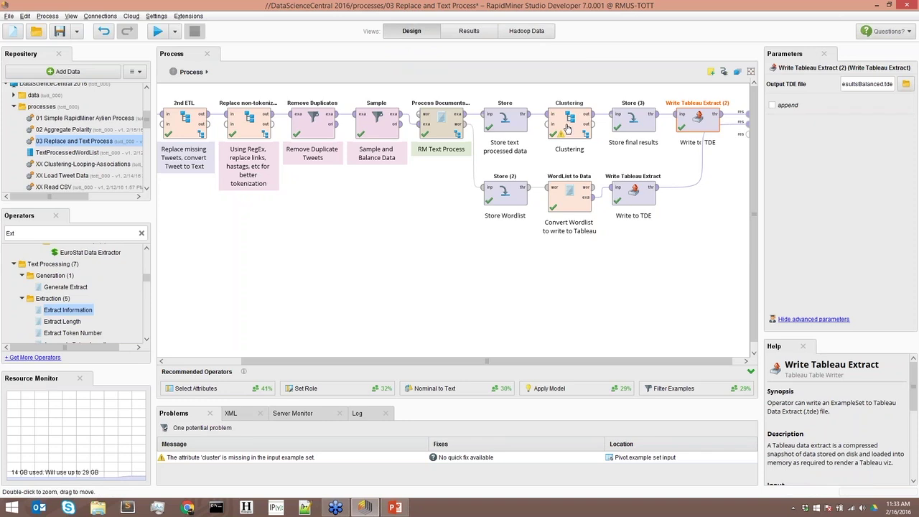
{"action": "double_click", "coordinate": [567, 128]}
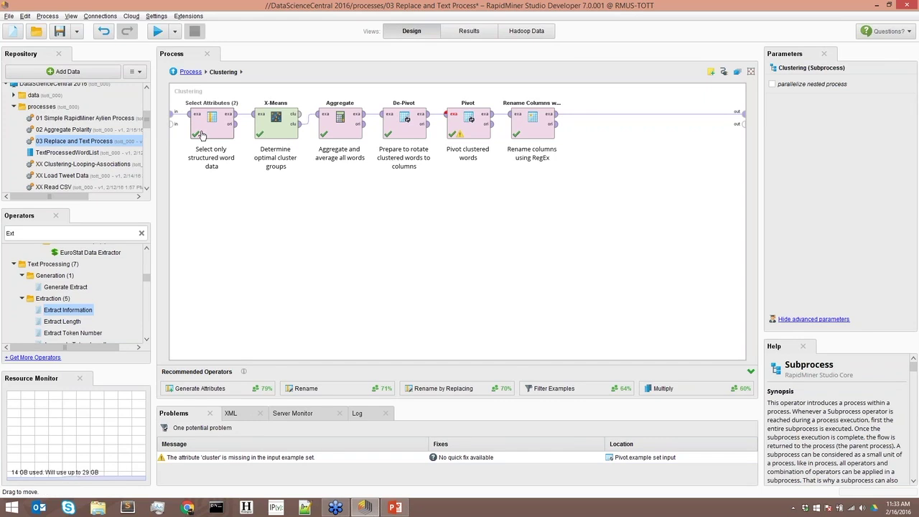
{"action": "left_click", "coordinate": [276, 130]}
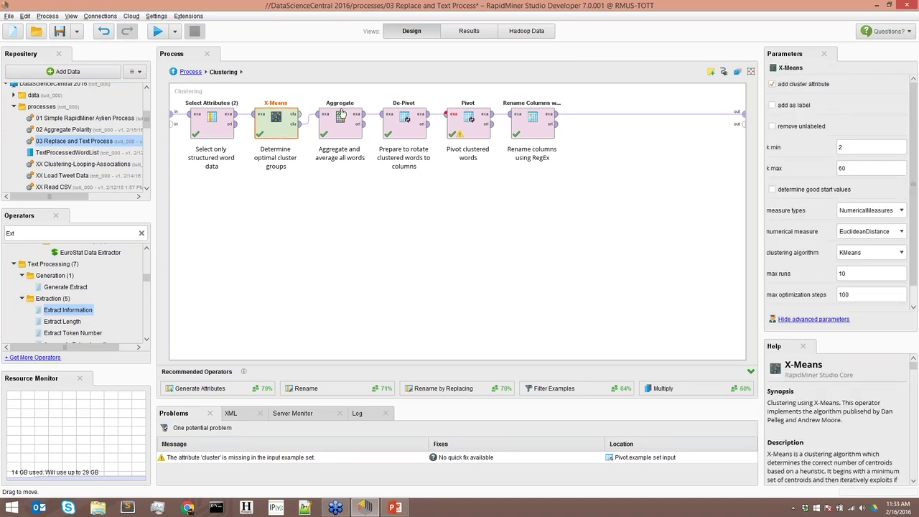
{"action": "left_click", "coordinate": [348, 127]}
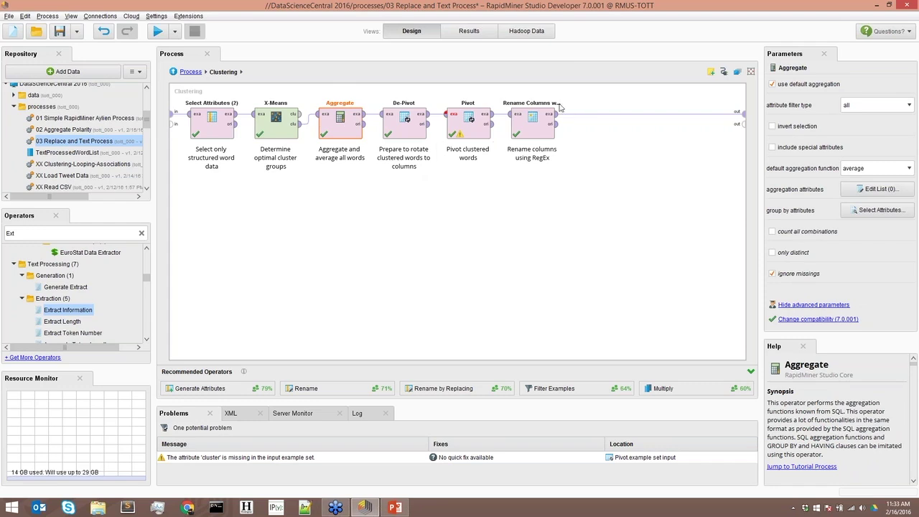
{"action": "left_click", "coordinate": [469, 31]}
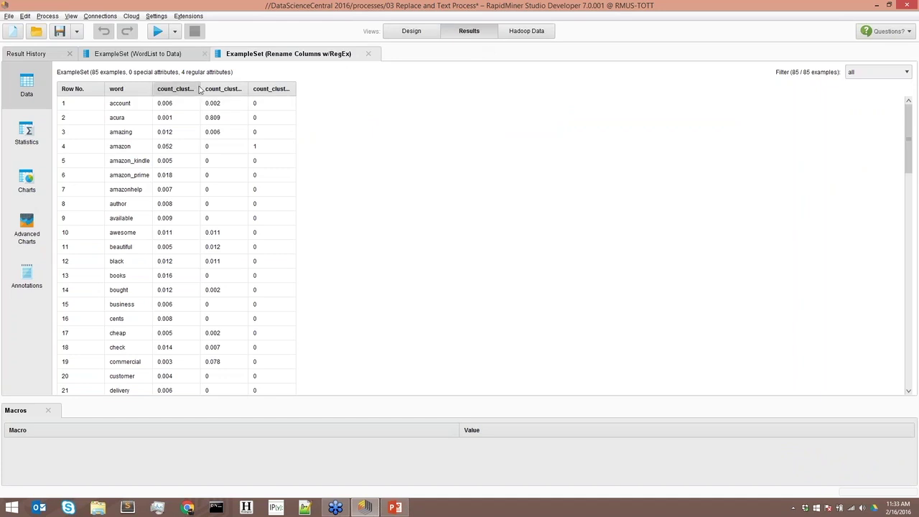
Widen count_cluster_0, 1 and 2 columns, sort each highest first, then return to Design view
{"action": "left_click_drag", "start_coordinate": [199, 89], "coordinate": [242, 90]}
{"action": "left_click", "coordinate": [213, 91]}
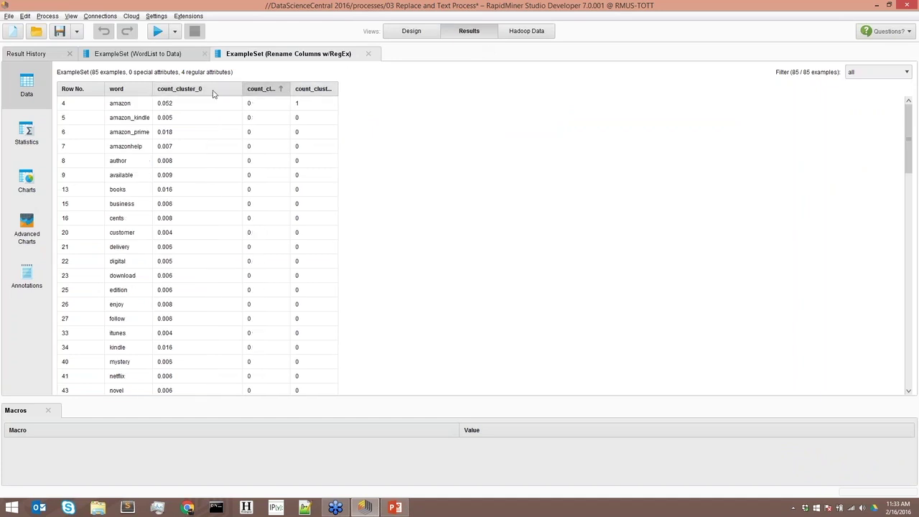
{"action": "left_click", "coordinate": [211, 92]}
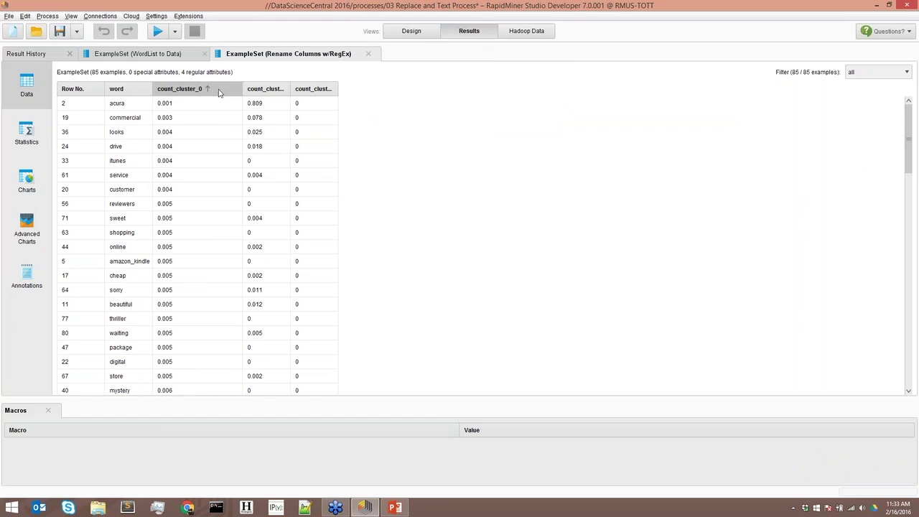
{"action": "left_click", "coordinate": [219, 91]}
{"action": "left_click_drag", "start_coordinate": [290, 88], "coordinate": [327, 85]}
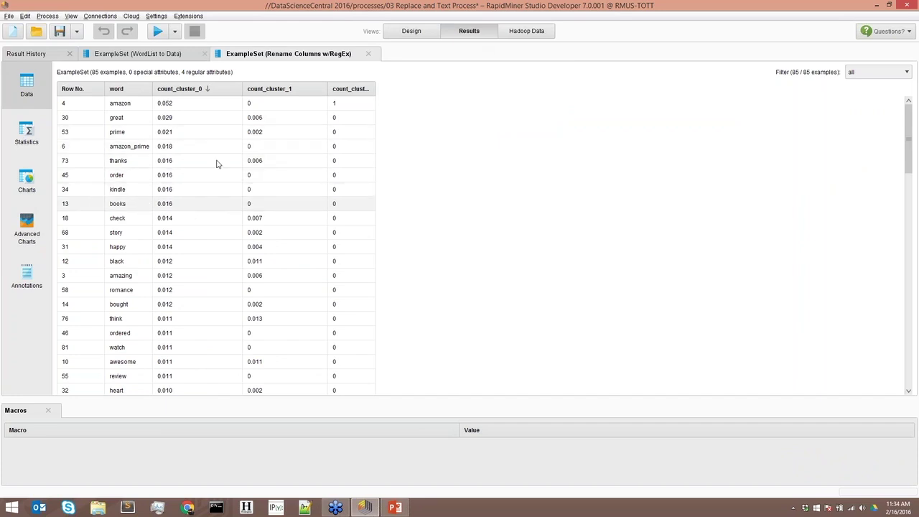
{"action": "left_click", "coordinate": [284, 89]}
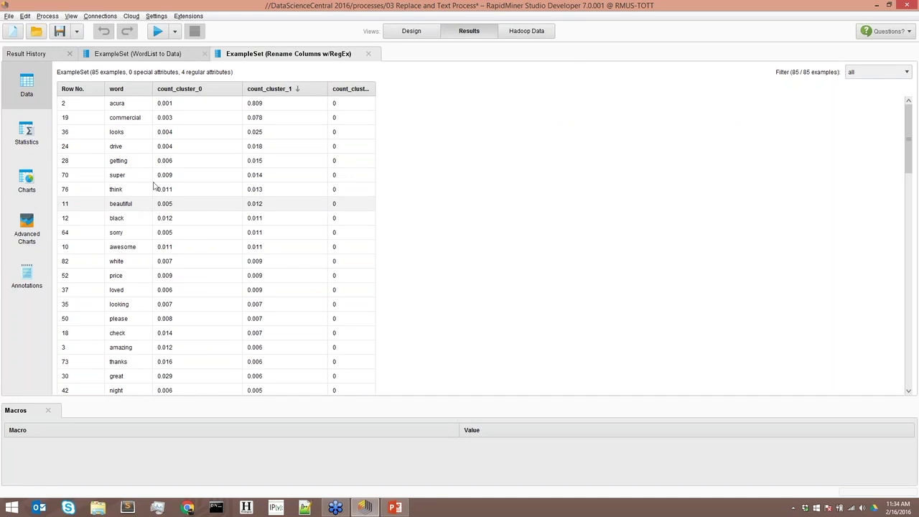
{"action": "double_click", "coordinate": [375, 88]}
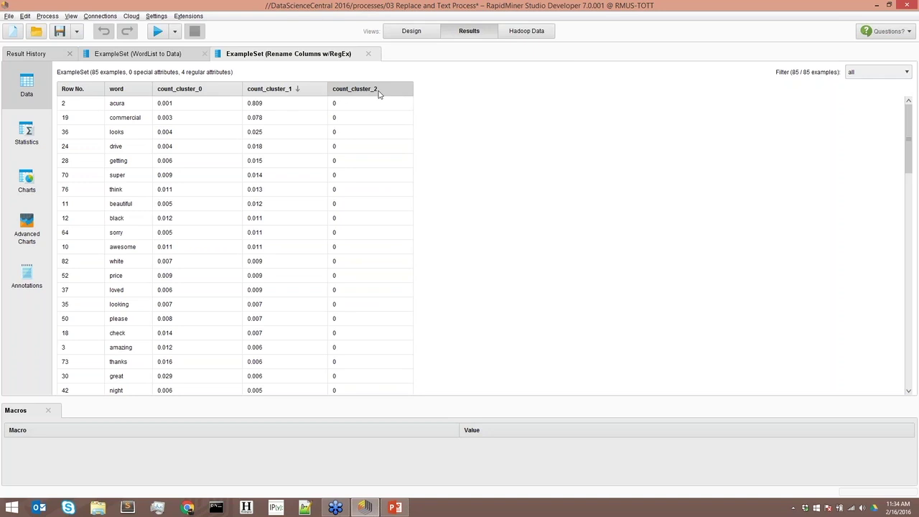
{"action": "left_click", "coordinate": [378, 89]}
{"action": "left_click", "coordinate": [377, 89]}
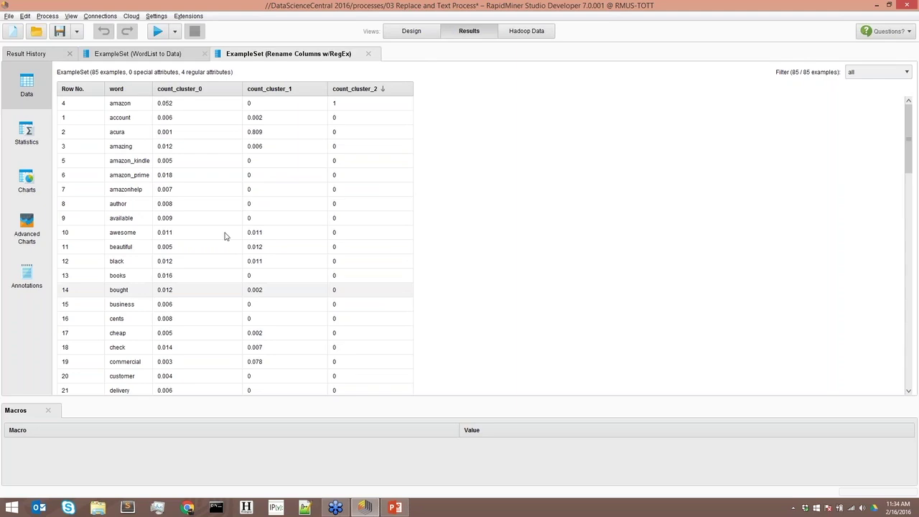
{"action": "left_click", "coordinate": [409, 31]}
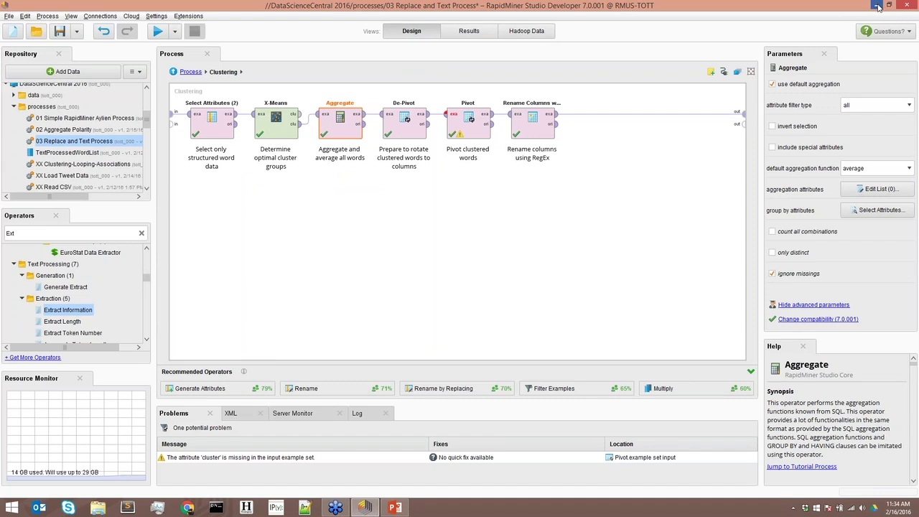
Minimize RapidMiner and the slide show, then drag the two .tde extract icons toward the upper right
{"action": "left_click", "coordinate": [876, 5]}
{"action": "left_click", "coordinate": [868, 9]}
{"action": "left_click_drag", "start_coordinate": [204, 252], "coordinate": [554, 175]}
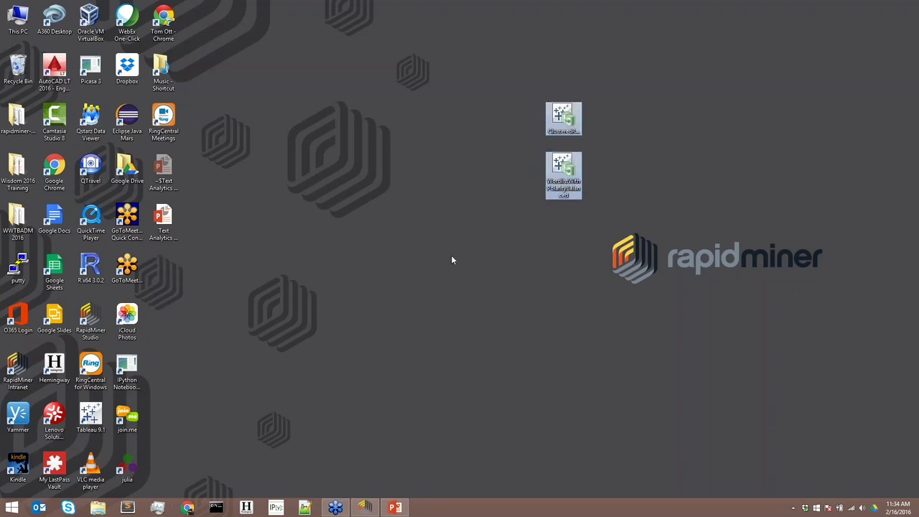